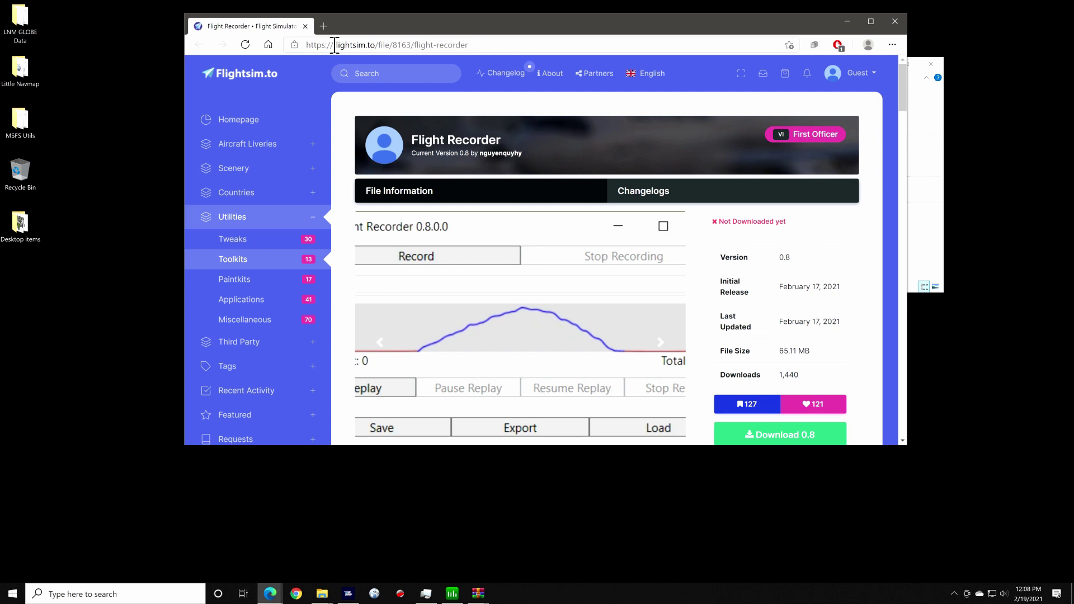
pyautogui.moveTo(335, 44); pyautogui.dragTo(374, 44)
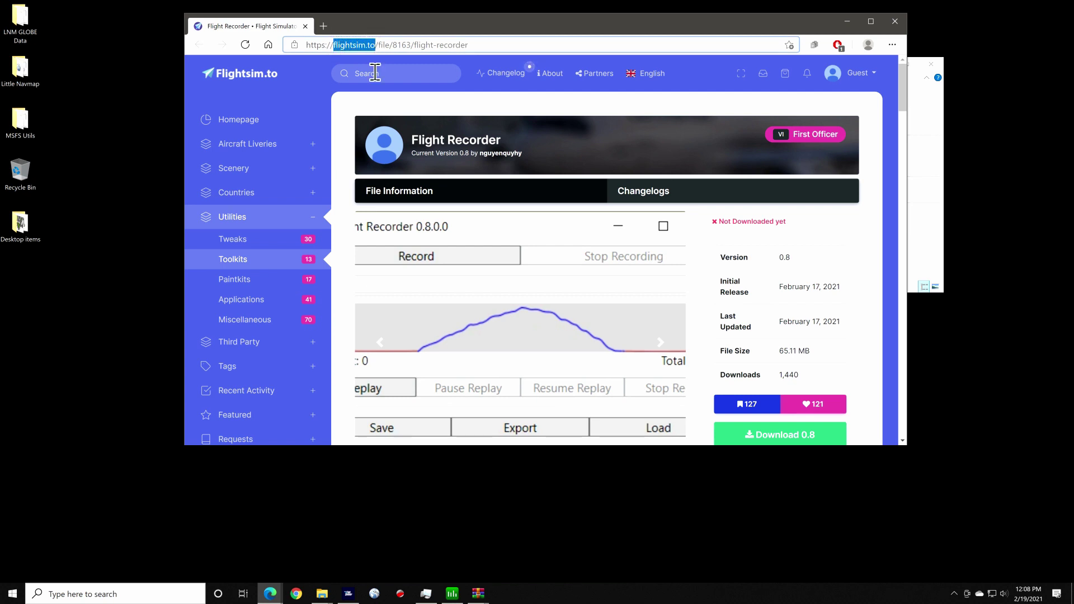
pyautogui.click(870, 261)
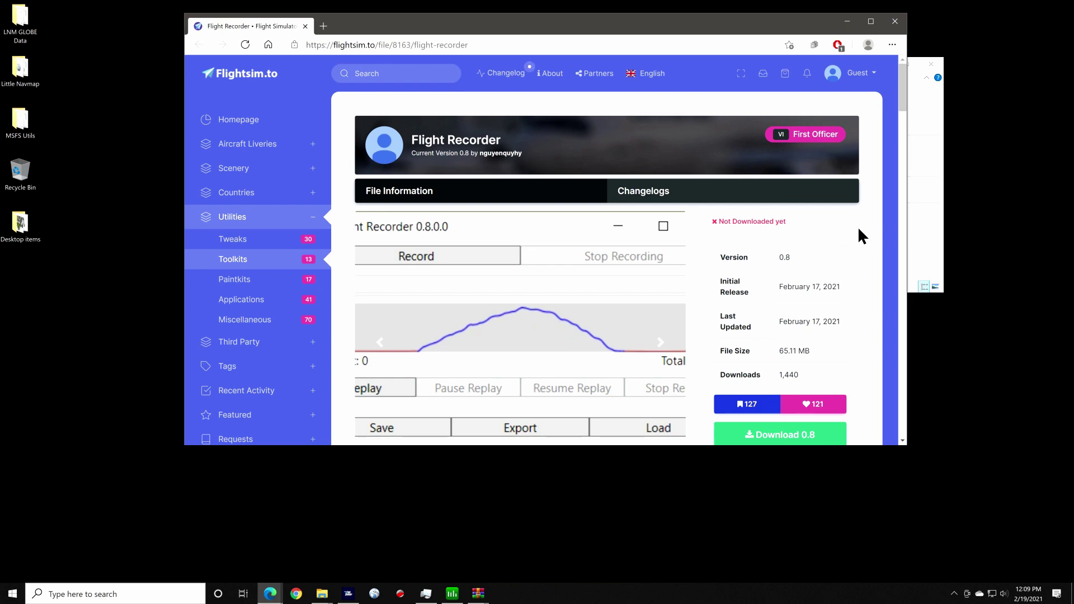
pyautogui.scroll(-3, 859, 230)
pyautogui.scroll(-3, 855, 229)
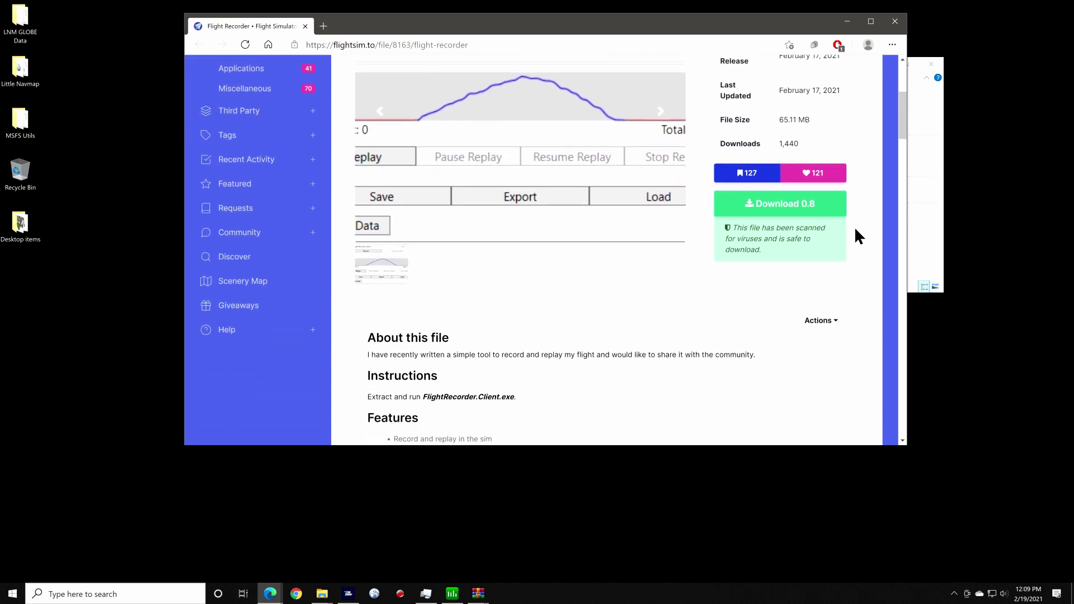
pyautogui.scroll(-3, 854, 230)
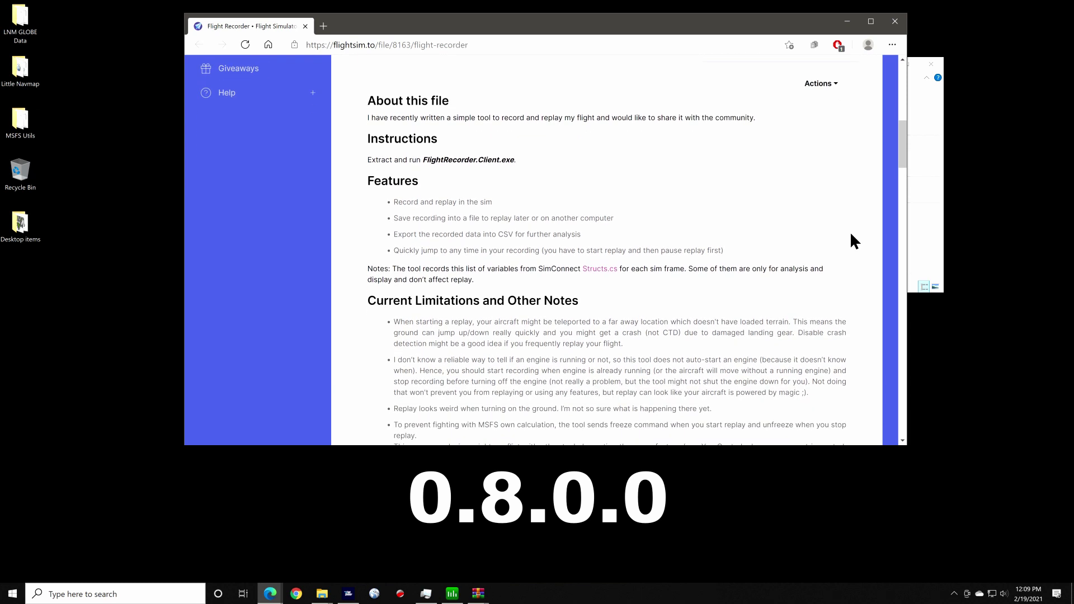
pyautogui.scroll(-2, 850, 233)
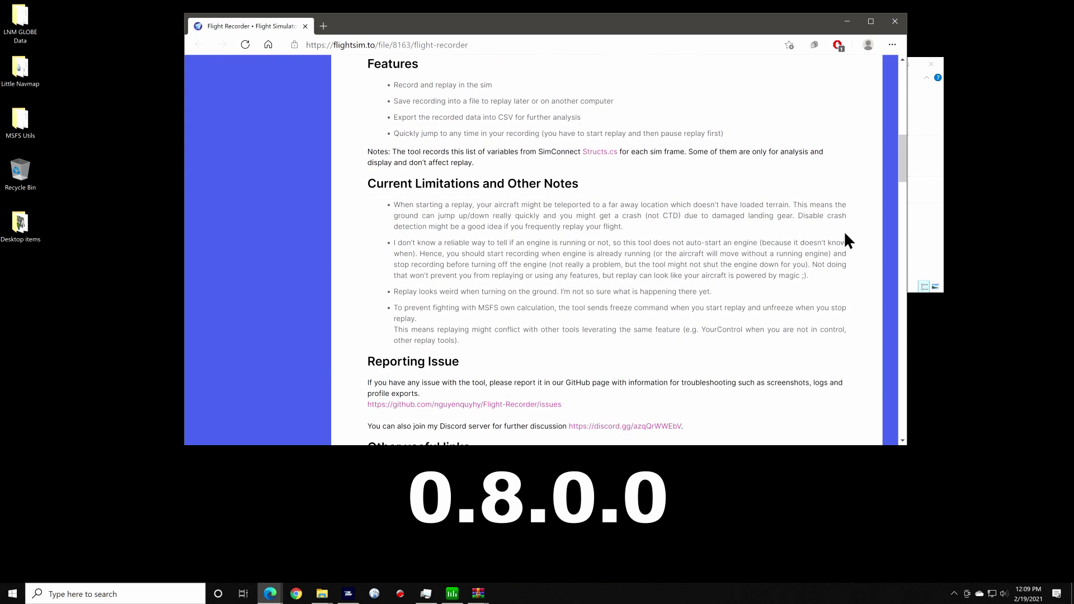
pyautogui.scroll(-2, 842, 232)
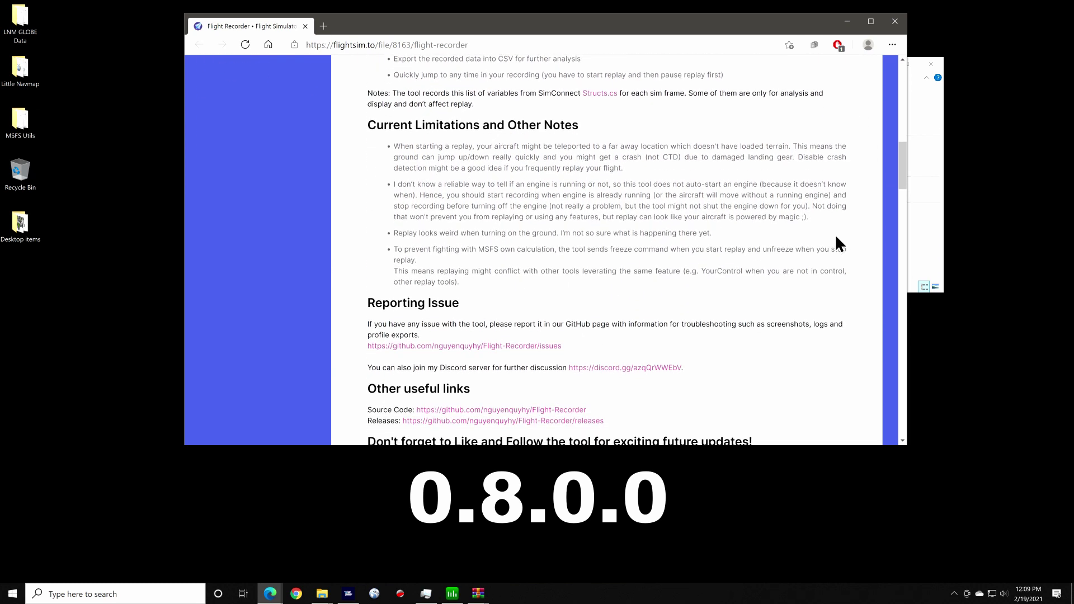
pyautogui.scroll(-1, 834, 238)
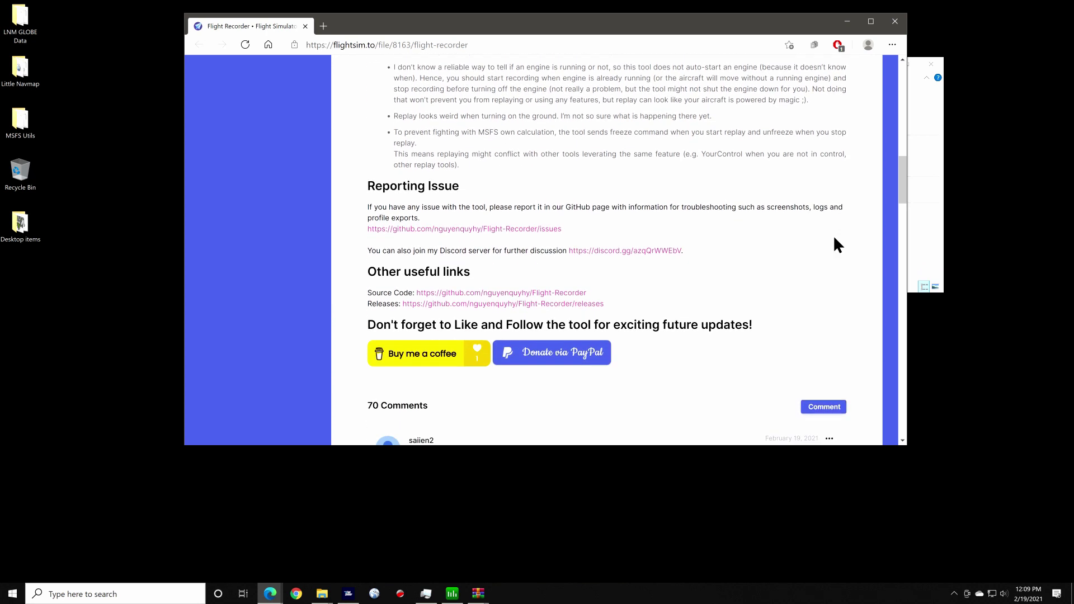
pyautogui.scroll(-1, 834, 237)
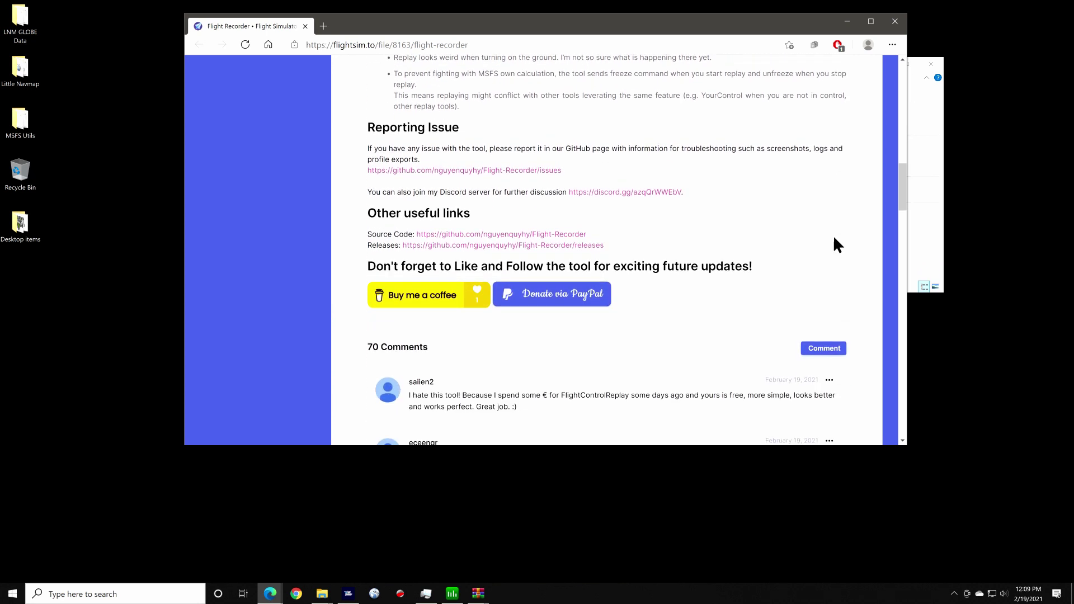
pyautogui.scroll(-1, 786, 227)
pyautogui.scroll(-1, 778, 227)
pyautogui.scroll(8, 771, 226)
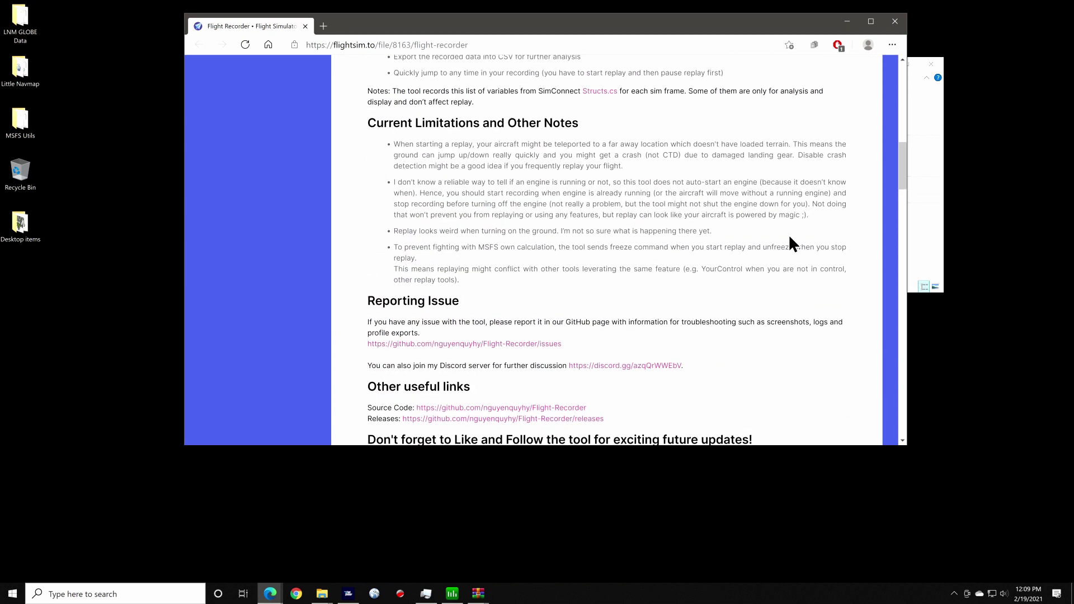
pyautogui.scroll(8, 806, 249)
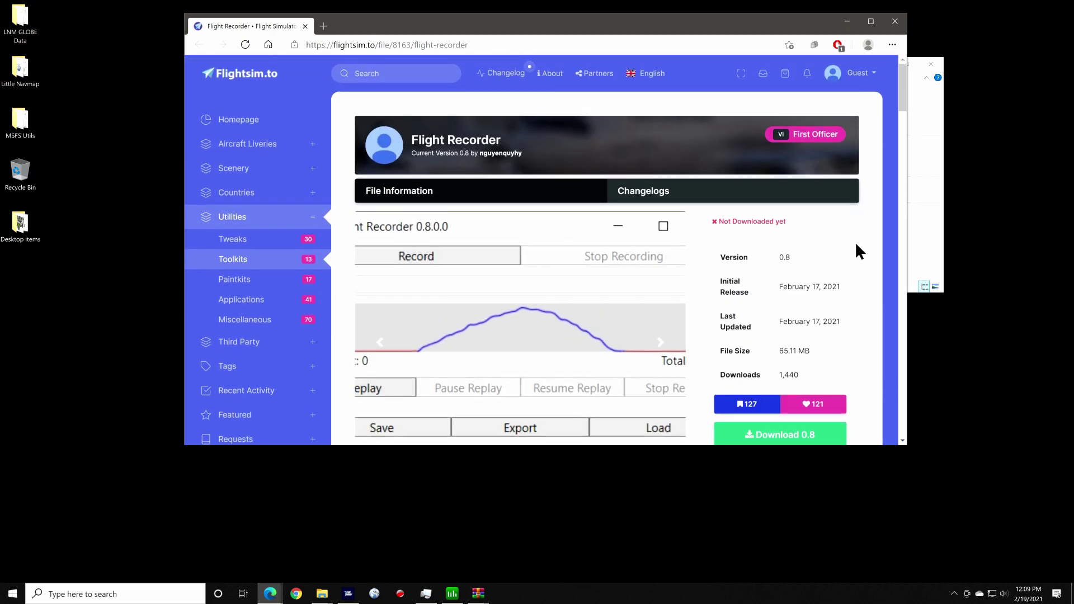
pyautogui.click(916, 243)
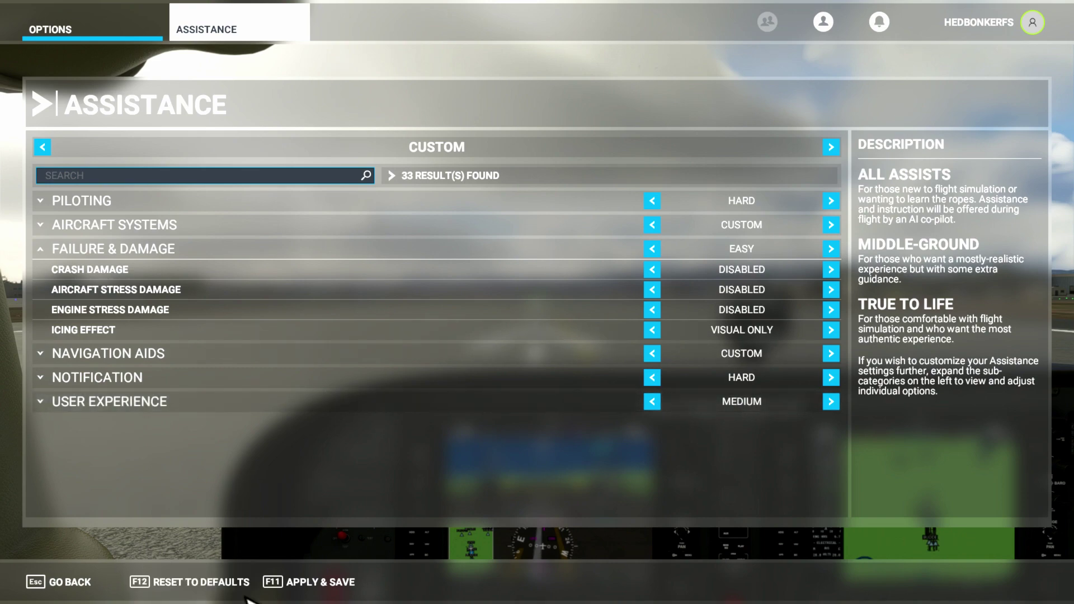
# - Extract the Flight Recorder folder from the zip to the desktop, close WinRAR, and open the folder
pyautogui.click(292, 586)
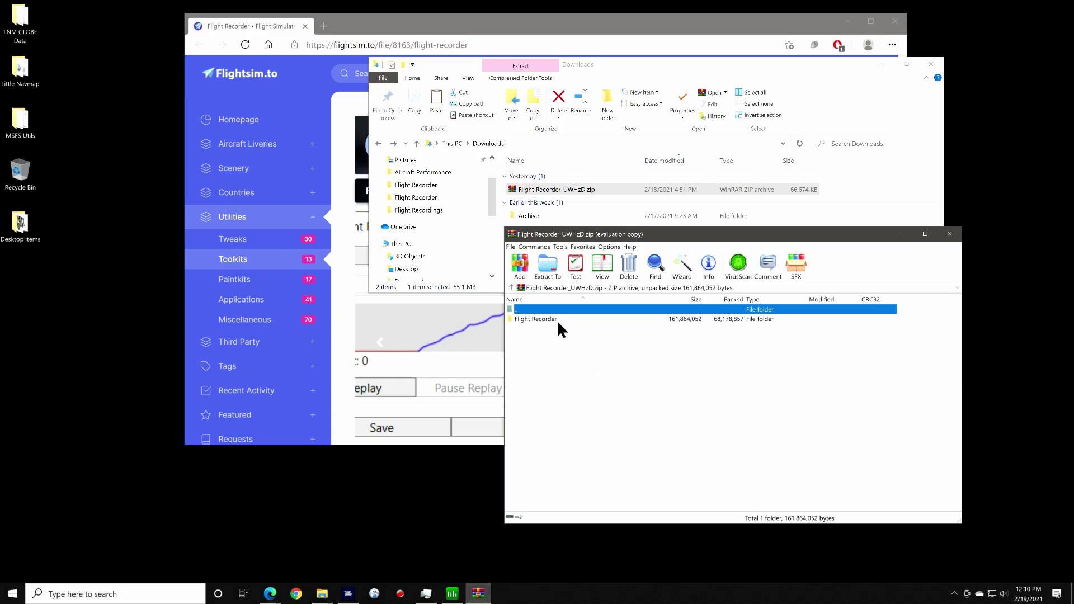
pyautogui.moveTo(546, 316); pyautogui.dragTo(27, 278)
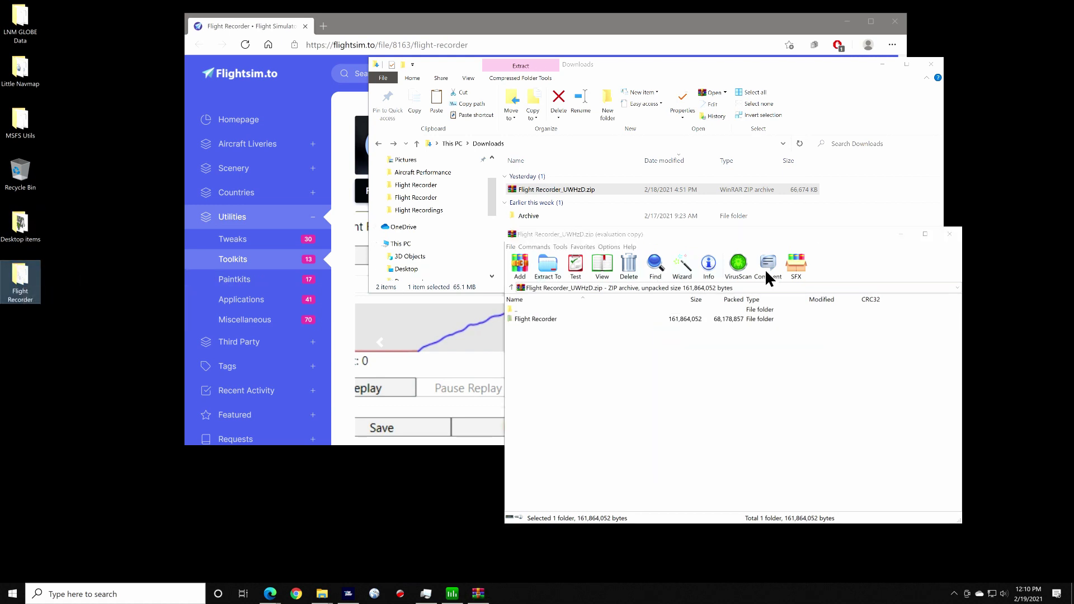
pyautogui.click(949, 234)
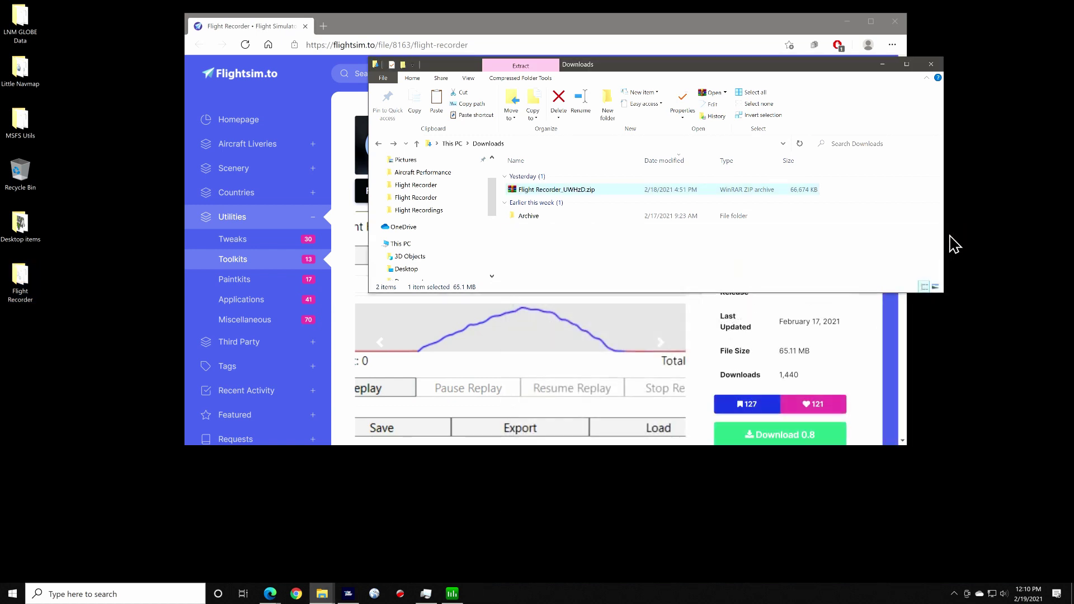
pyautogui.doubleClick(22, 281)
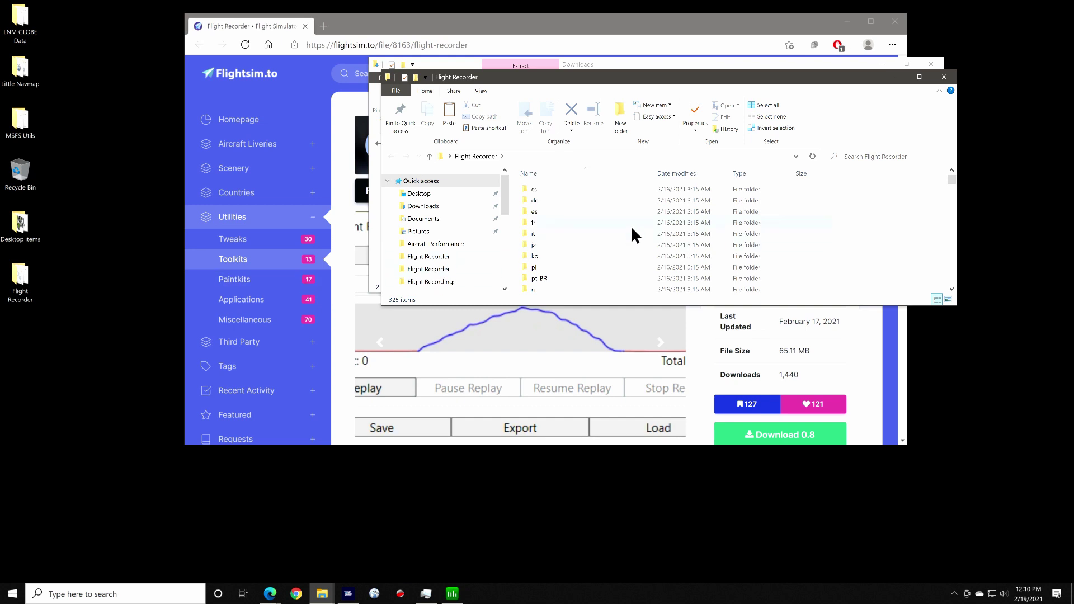
# - Sort the enlarged Flight Recorder folder by type and pin FlightRecorder.Client.exe to the taskbar
pyautogui.scroll(-2, 619, 221)
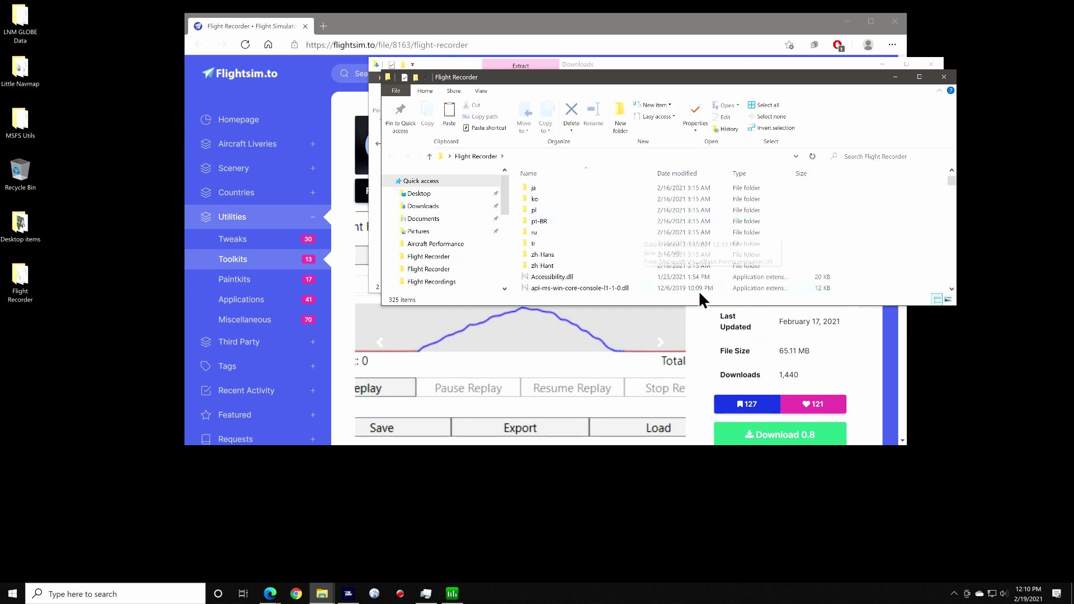
pyautogui.moveTo(726, 309); pyautogui.dragTo(780, 526)
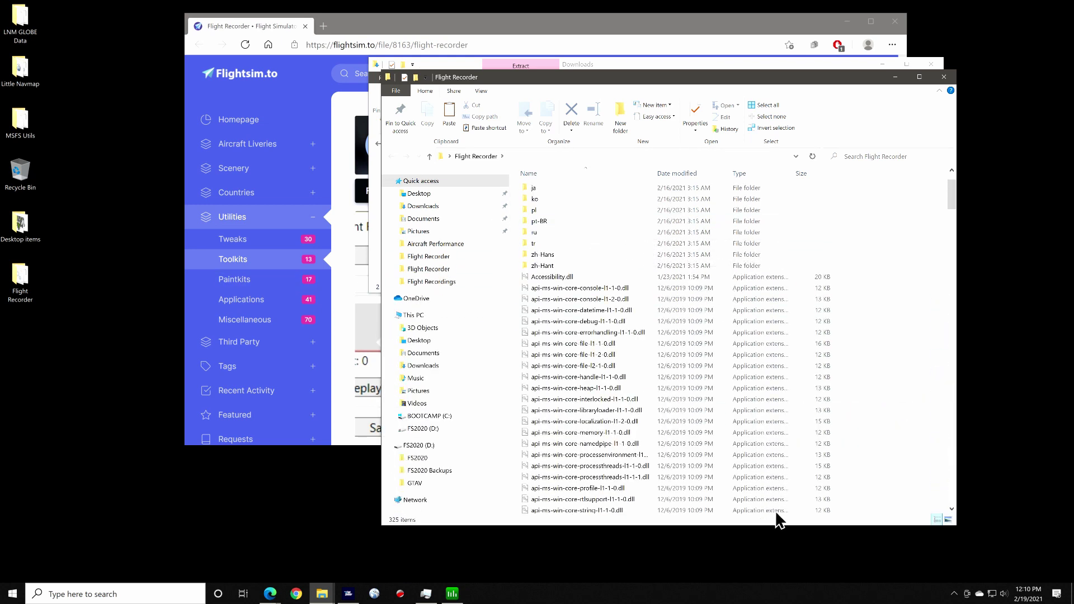
pyautogui.click(750, 172)
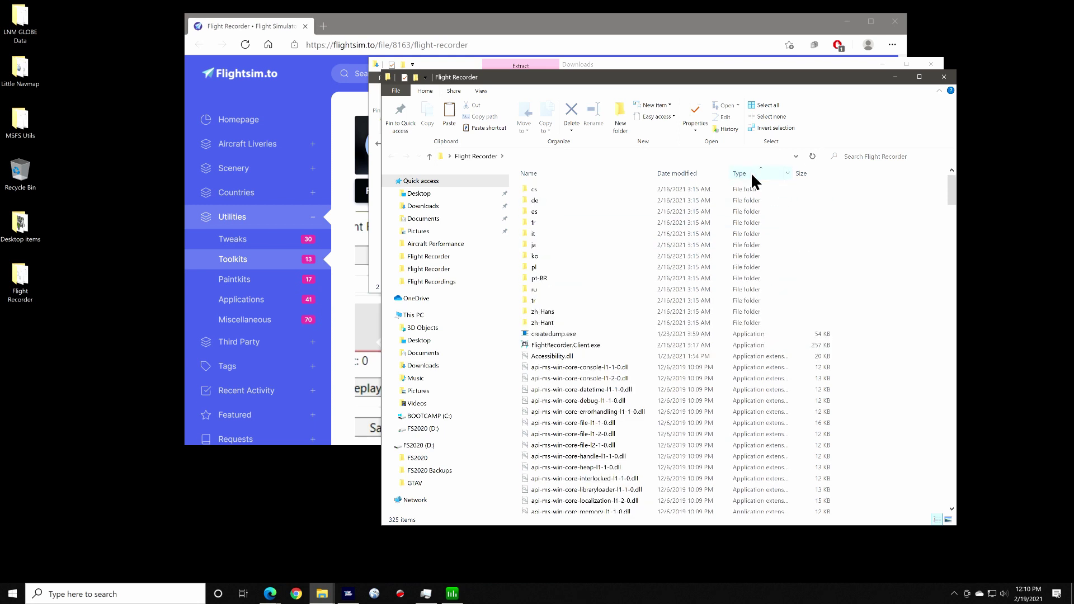
pyautogui.rightClick(578, 341)
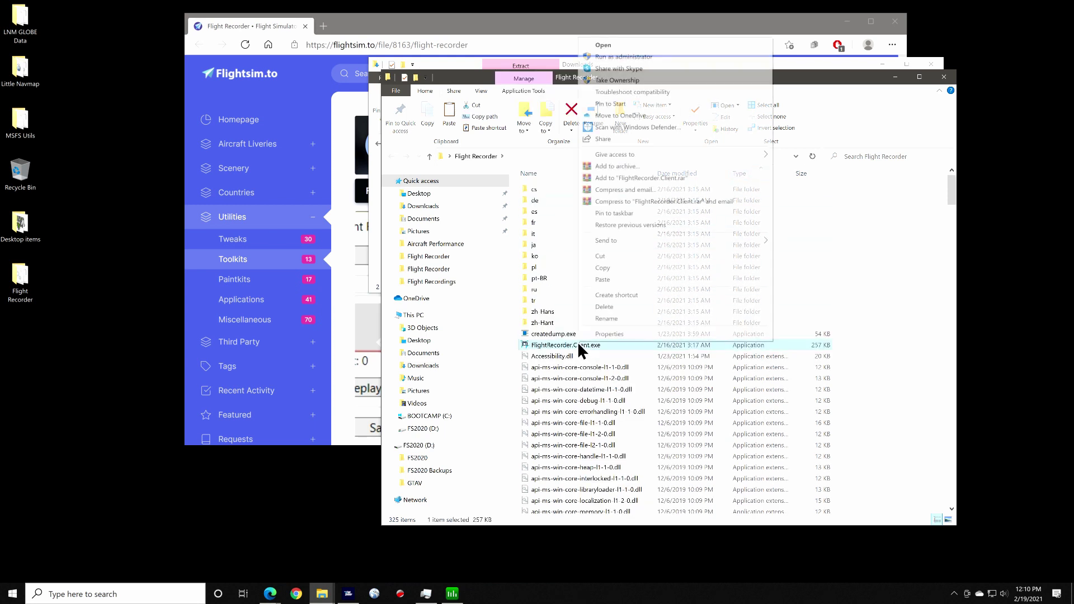
pyautogui.click(618, 215)
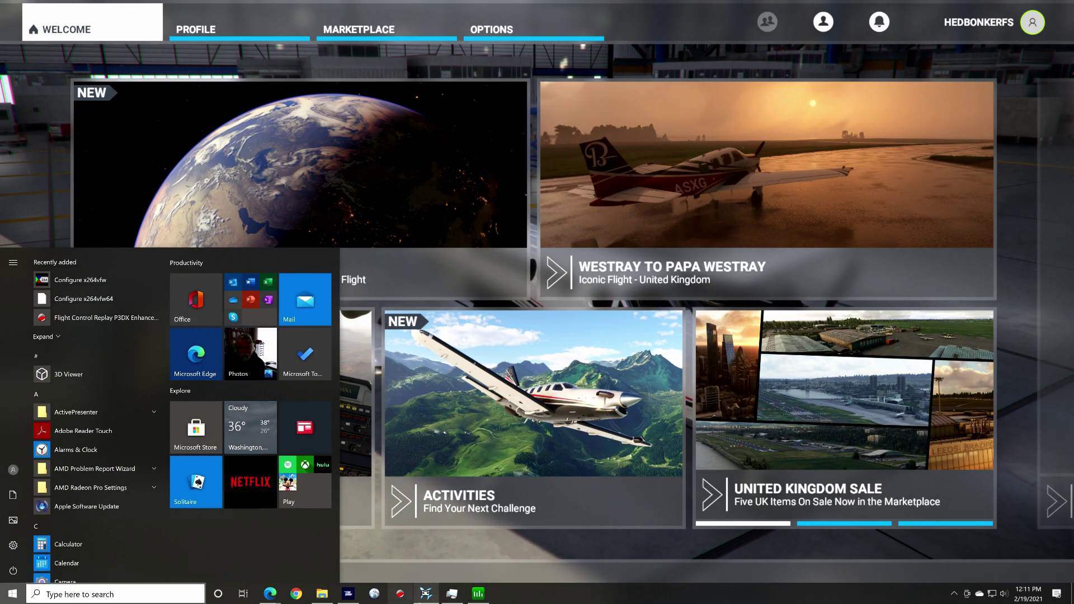
# - Launch Flight Recorder from its pinned taskbar icon over the simulator
pyautogui.click(425, 593)
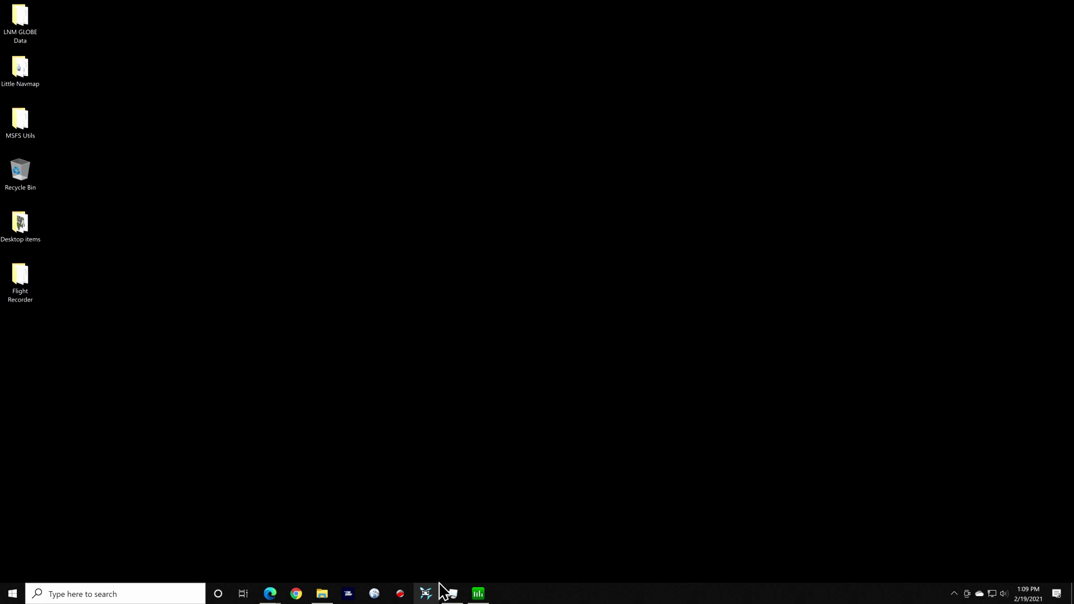
pyautogui.click(432, 592)
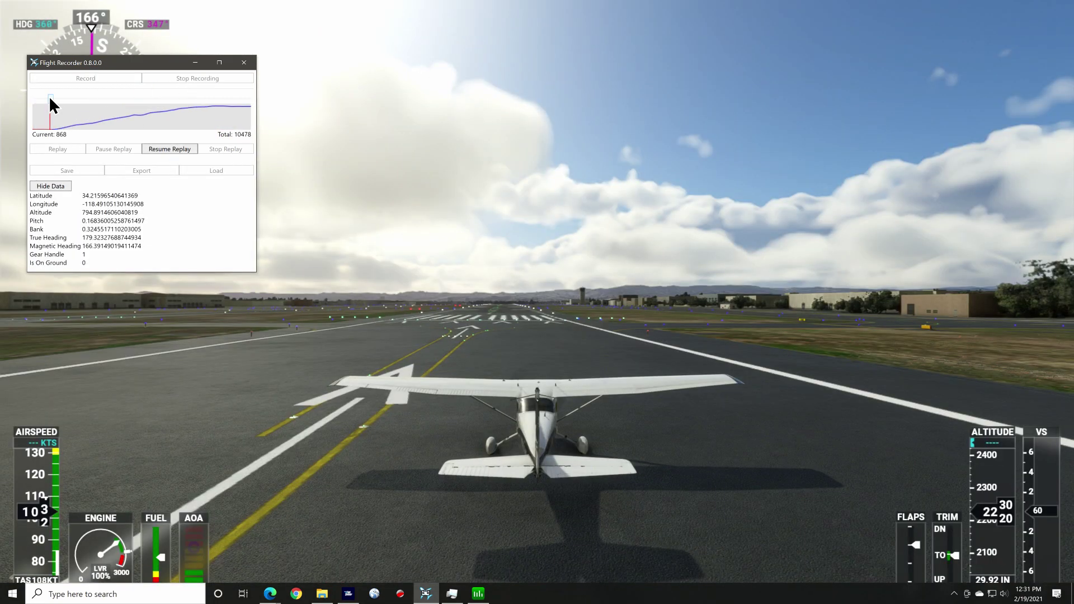
# - Jump the Cessna replay forward along the timeline to about 6437 of 10478
pyautogui.moveTo(49, 95)
pyautogui.mouseDown()
pyautogui.moveTo(171, 118)
pyautogui.moveTo(48, 112)
pyautogui.mouseUp()
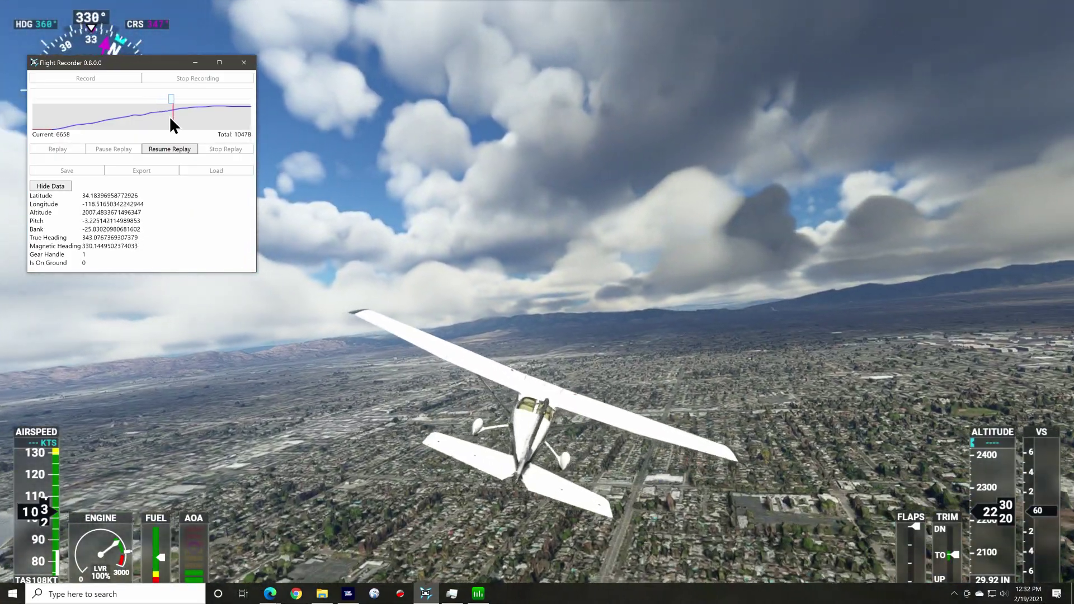
# - Drag the replay timeline back to an earlier moment in the Cessna recording
pyautogui.moveTo(170, 118); pyautogui.dragTo(46, 111)
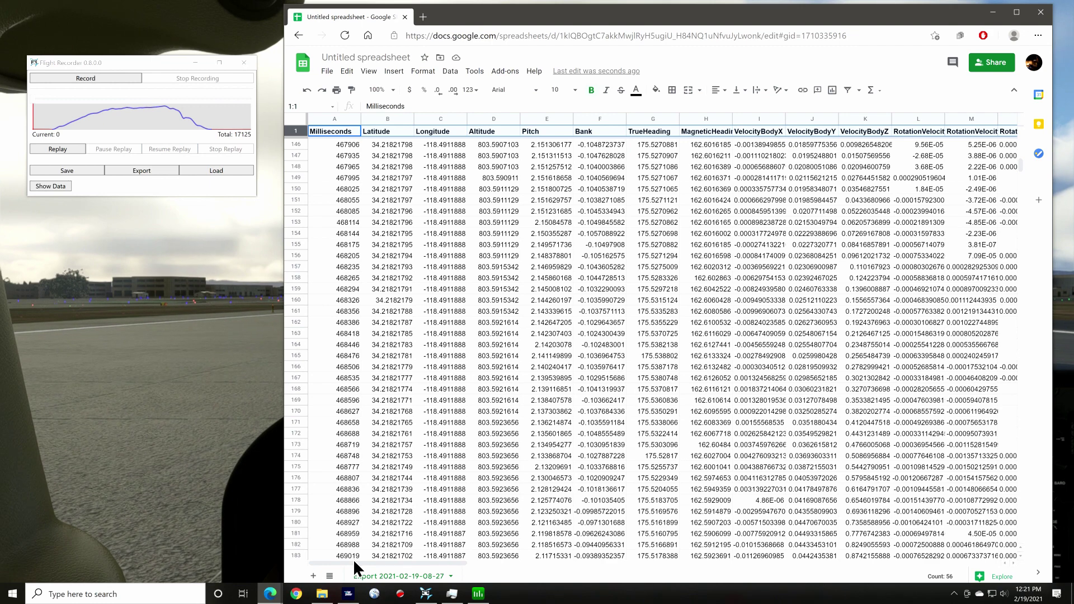
pyautogui.moveTo(363, 562); pyautogui.dragTo(400, 564)
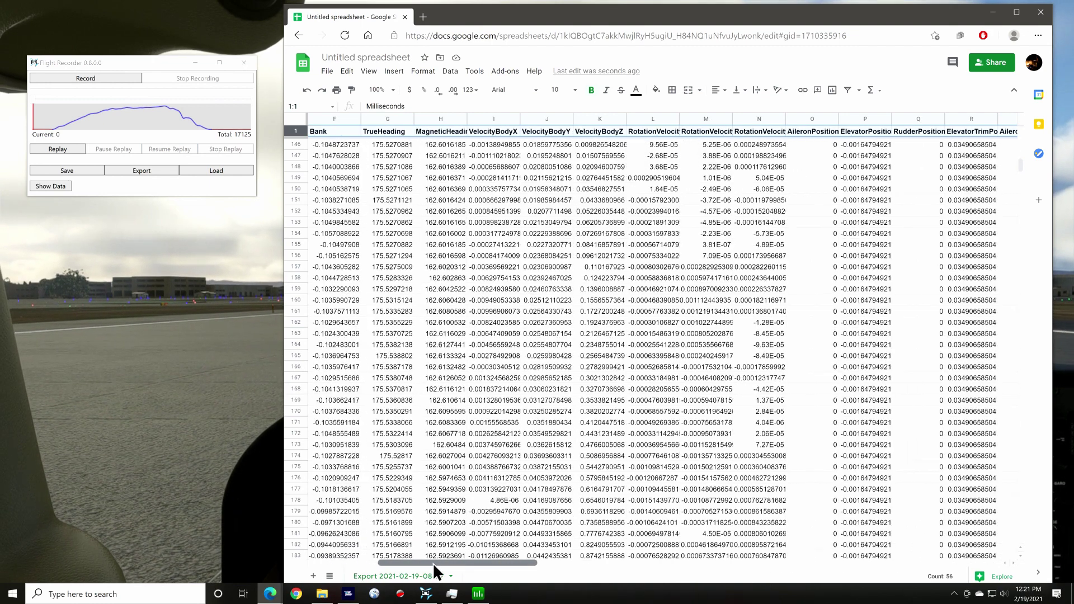
pyautogui.moveTo(432, 562); pyautogui.dragTo(582, 565)
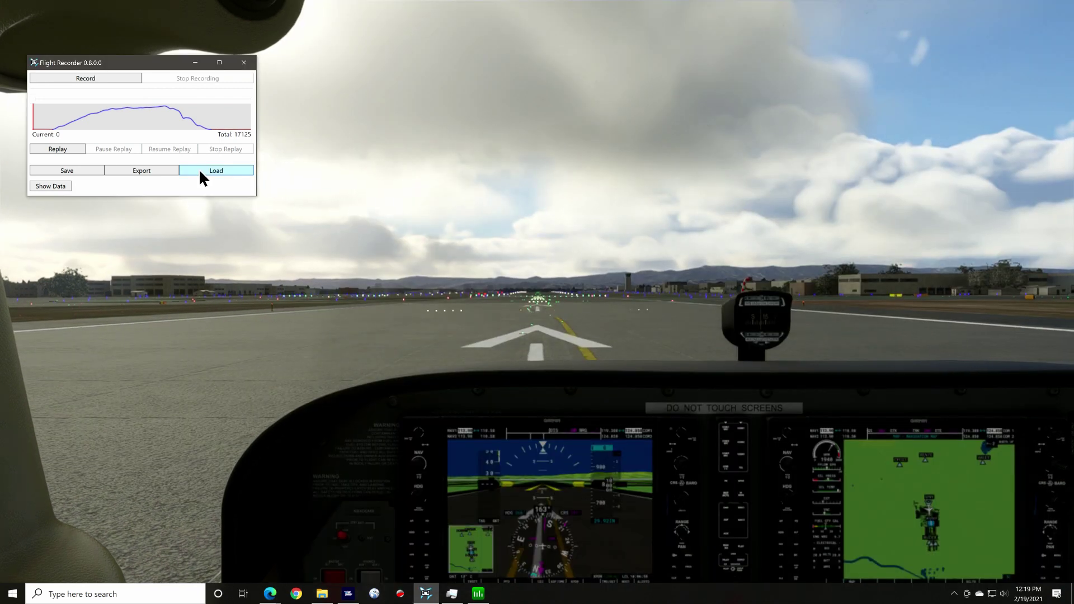
# - Show the live flight data, switch to the external view, and lower the Cessna's flaps to 10°
pyautogui.click(52, 187)
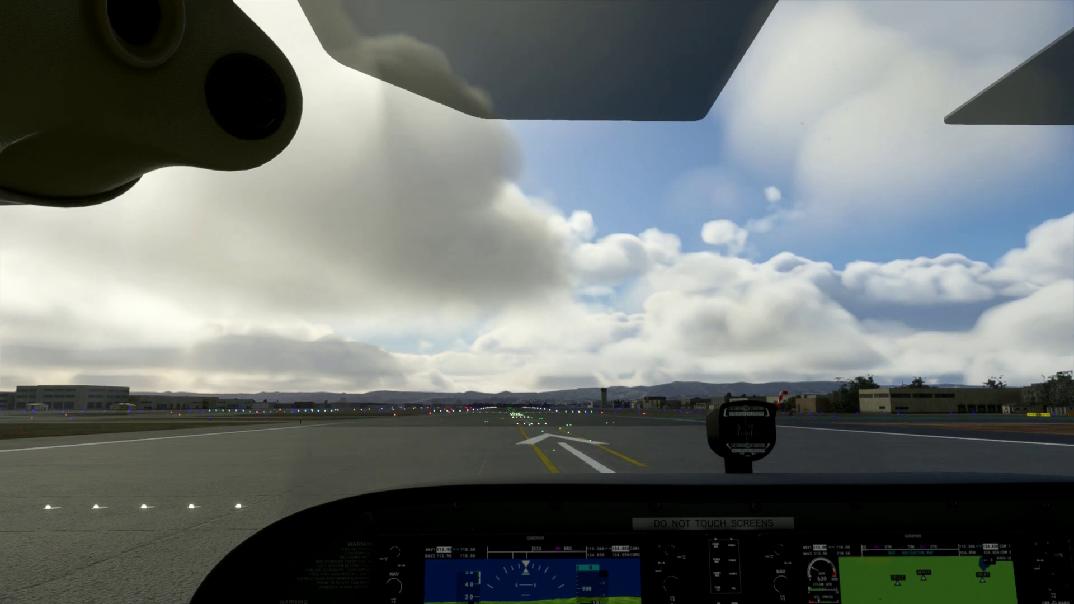
pyautogui.press('End')
pyautogui.press('F7')
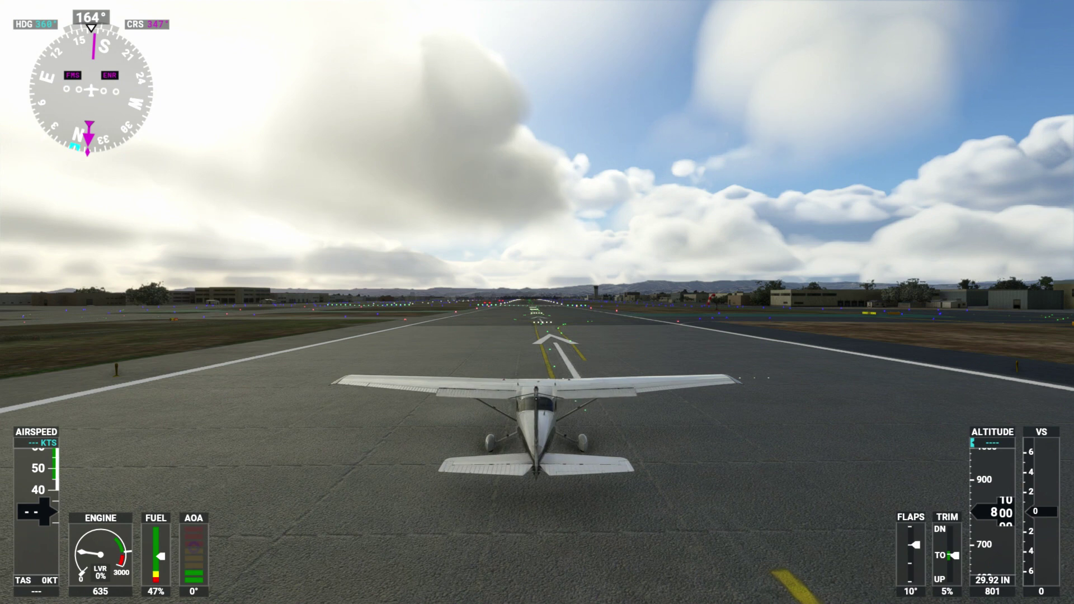
pyautogui.press('super')
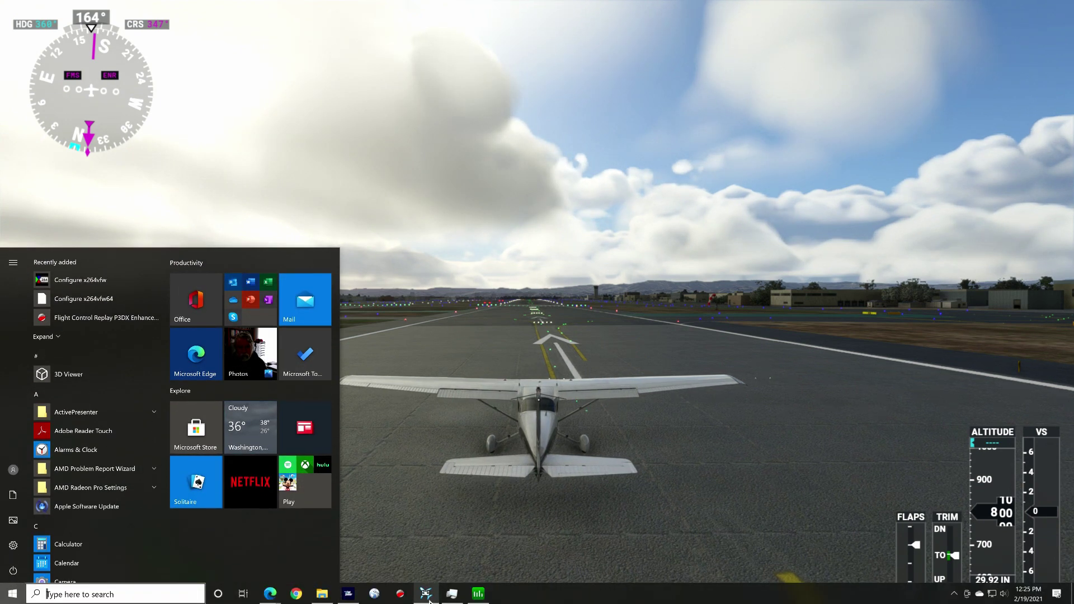
# - Record the Cessna's takeoff from the runway, retracting the flaps to 0° during the climb
pyautogui.click(426, 594)
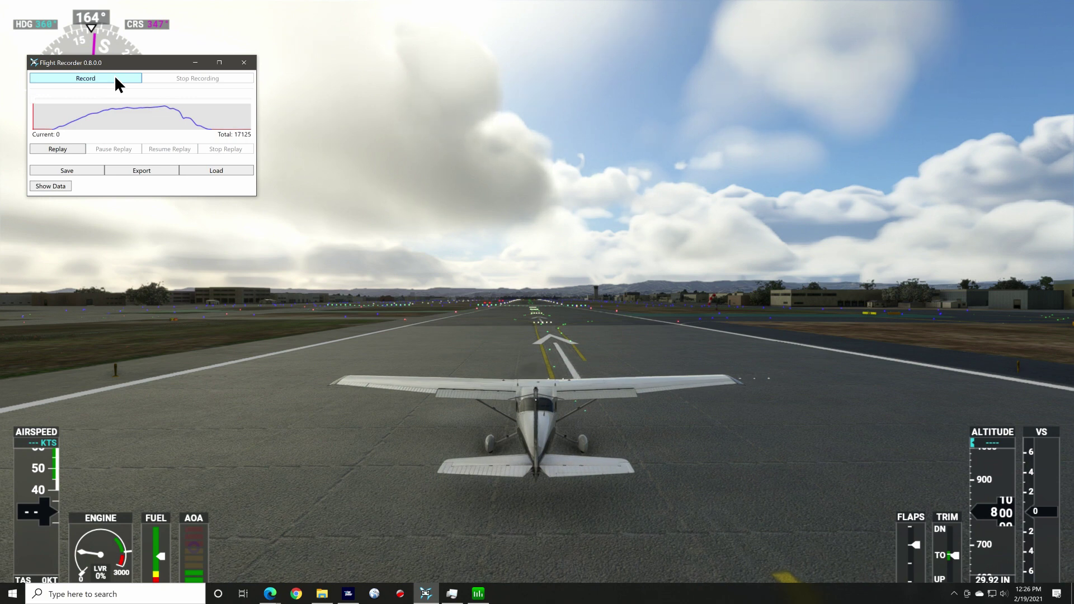
pyautogui.click(115, 78)
pyautogui.click(374, 148)
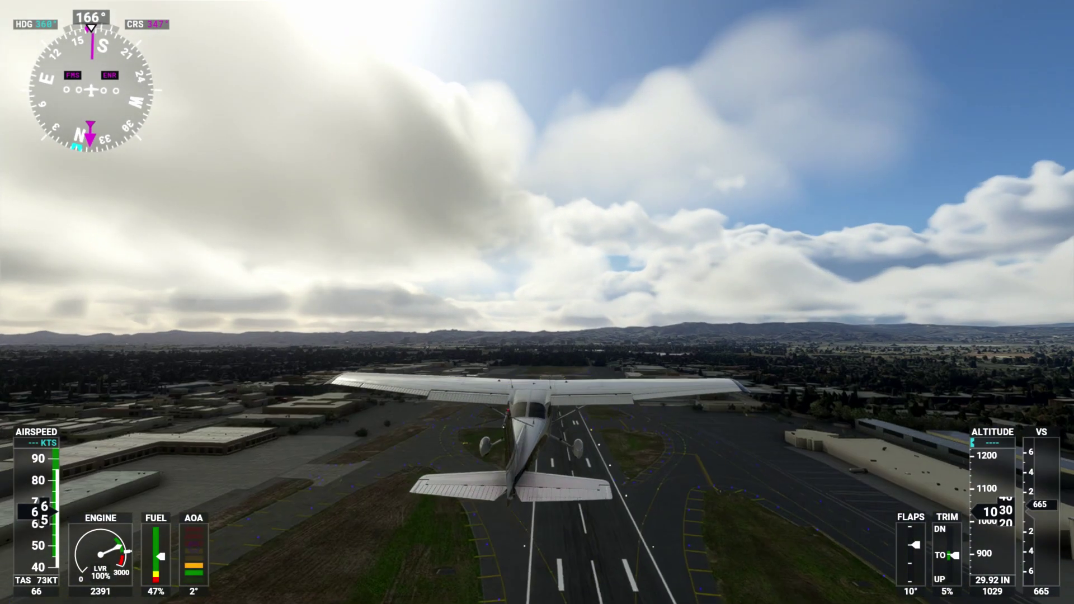
pyautogui.press('f6')
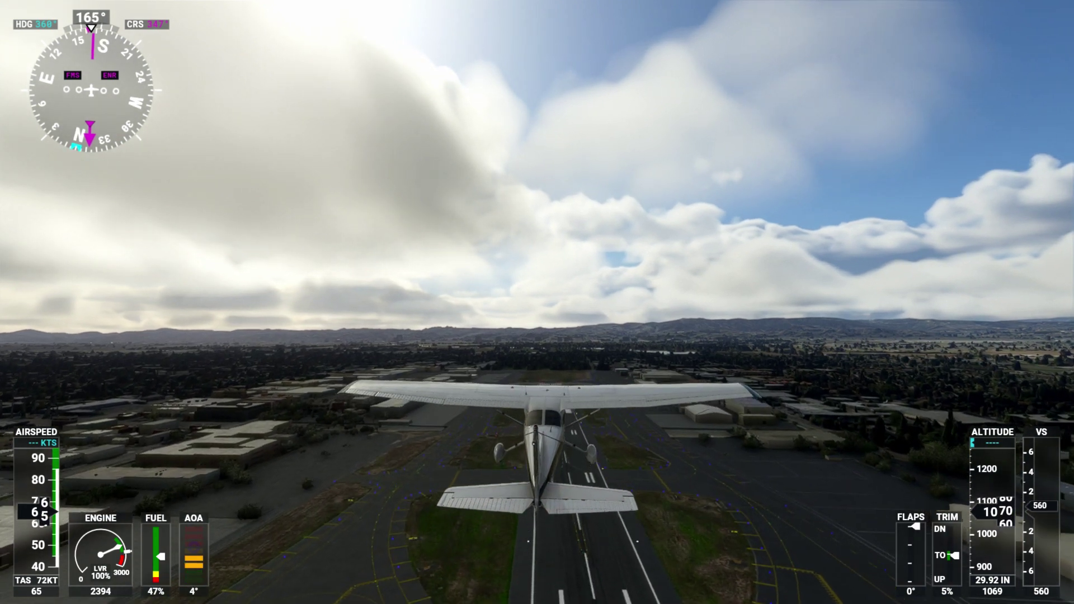
pyautogui.press('super')
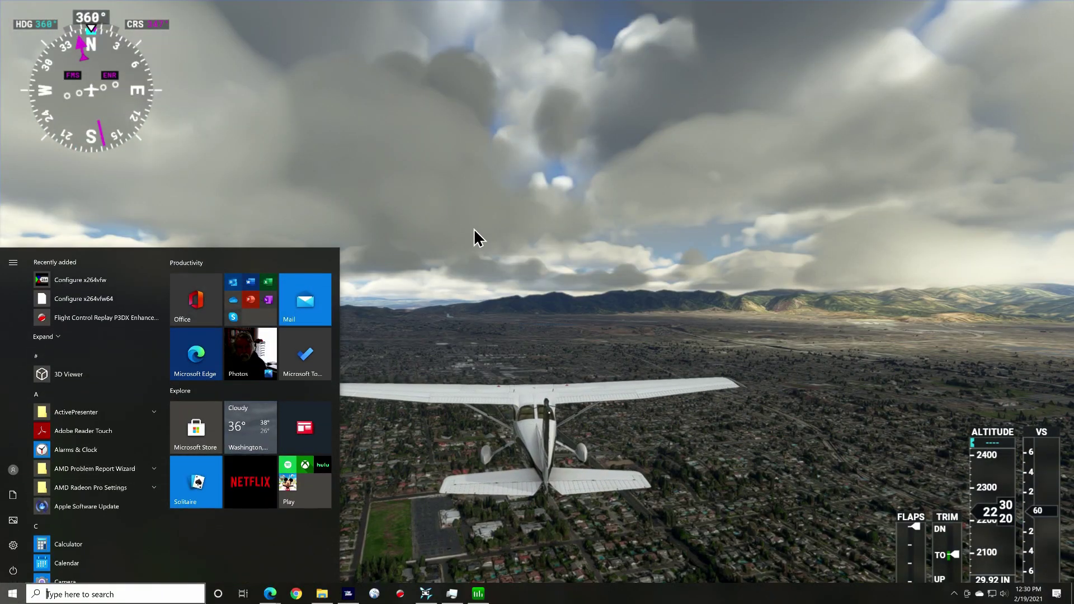
# - Stop the Cessna recording, rewind the replay slightly, and resume playback
pyautogui.click(426, 593)
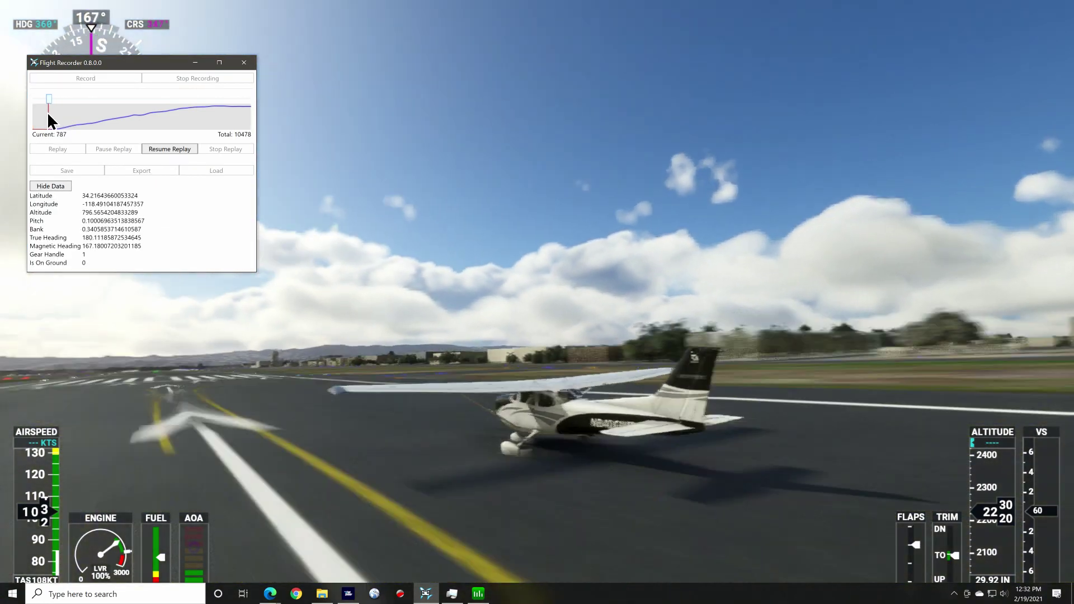
pyautogui.moveTo(47, 112); pyautogui.dragTo(46, 112)
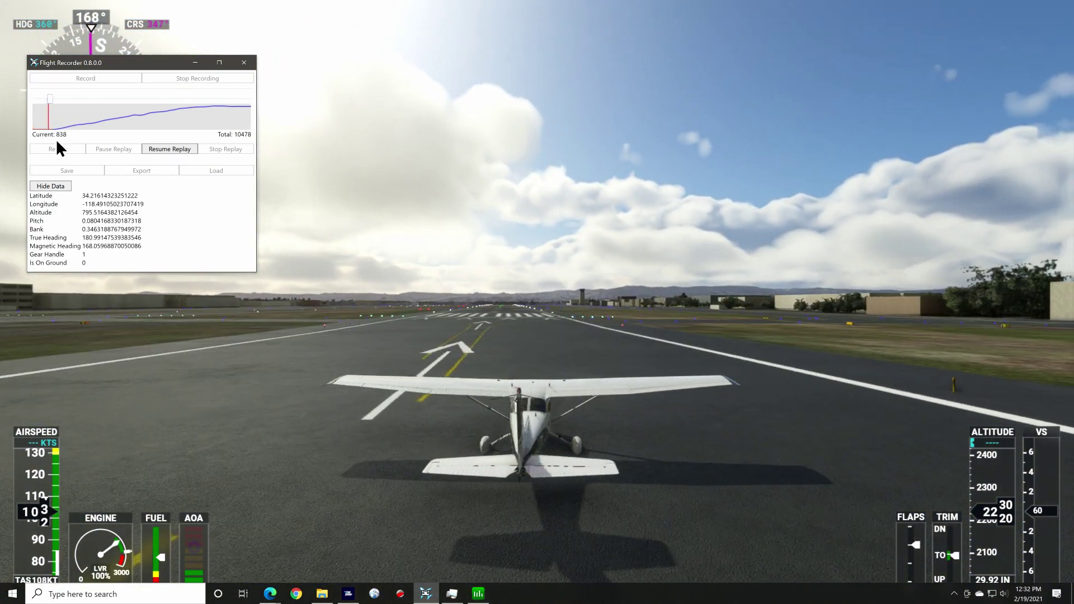
pyautogui.click(162, 148)
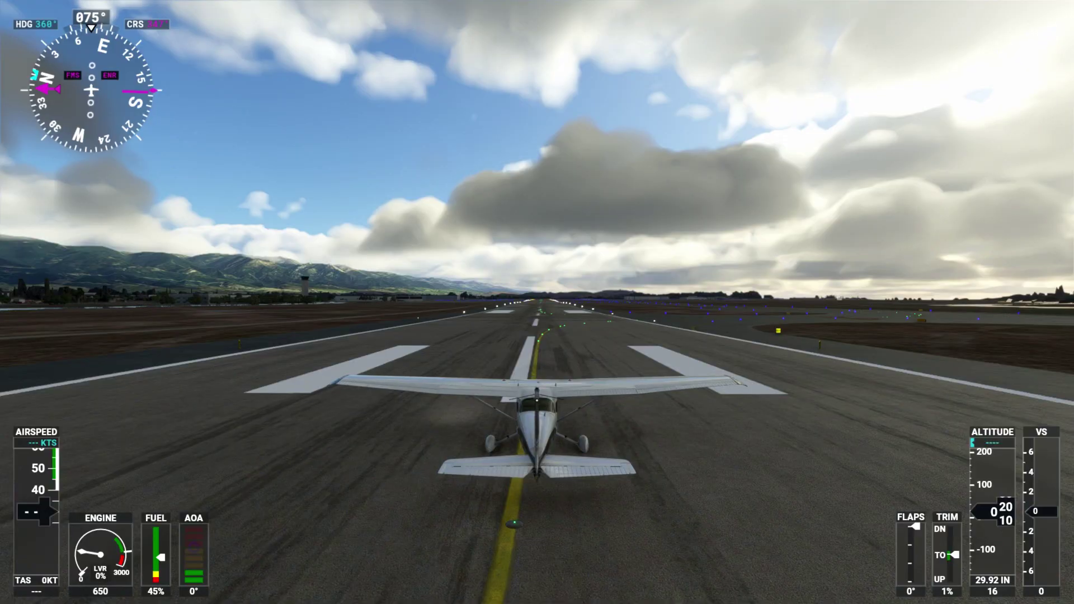
# - Bring up Flight Recorder from the taskbar and replay the recorded flight from the start
pyautogui.press('super')
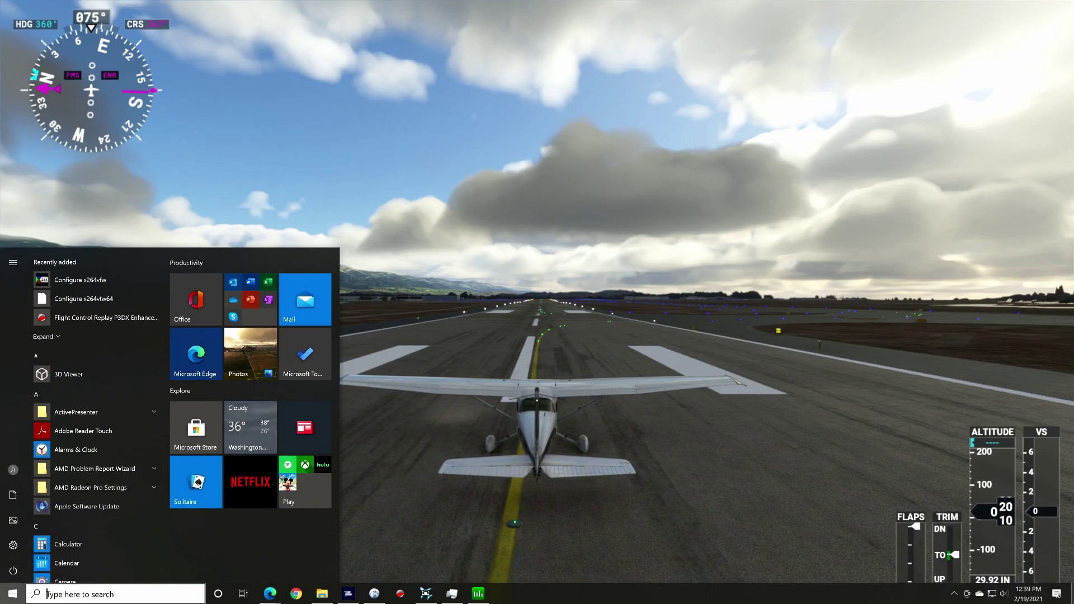
pyautogui.click(427, 594)
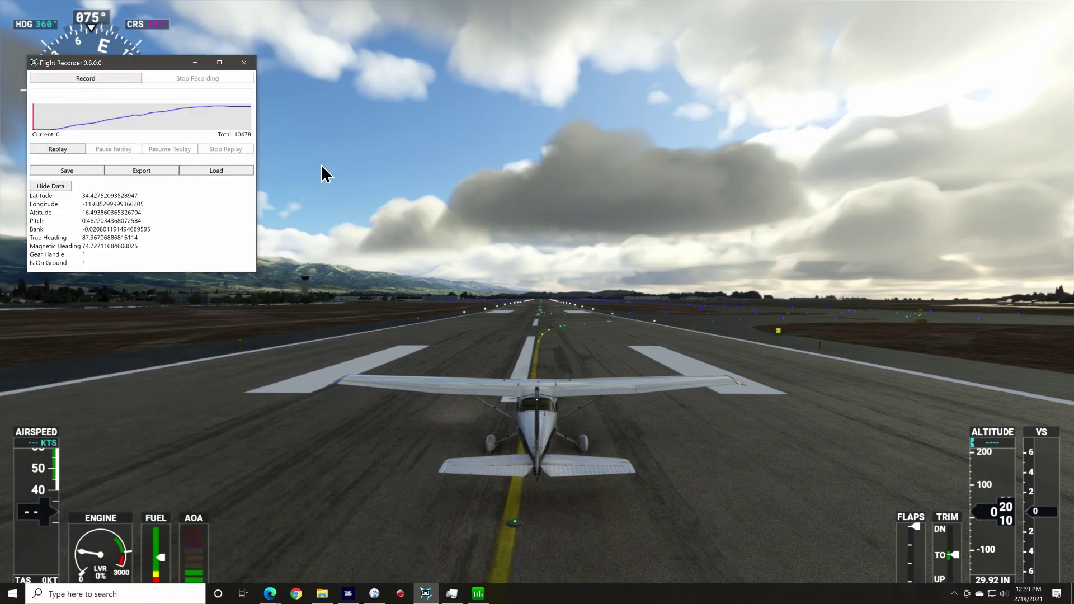
pyautogui.click(69, 150)
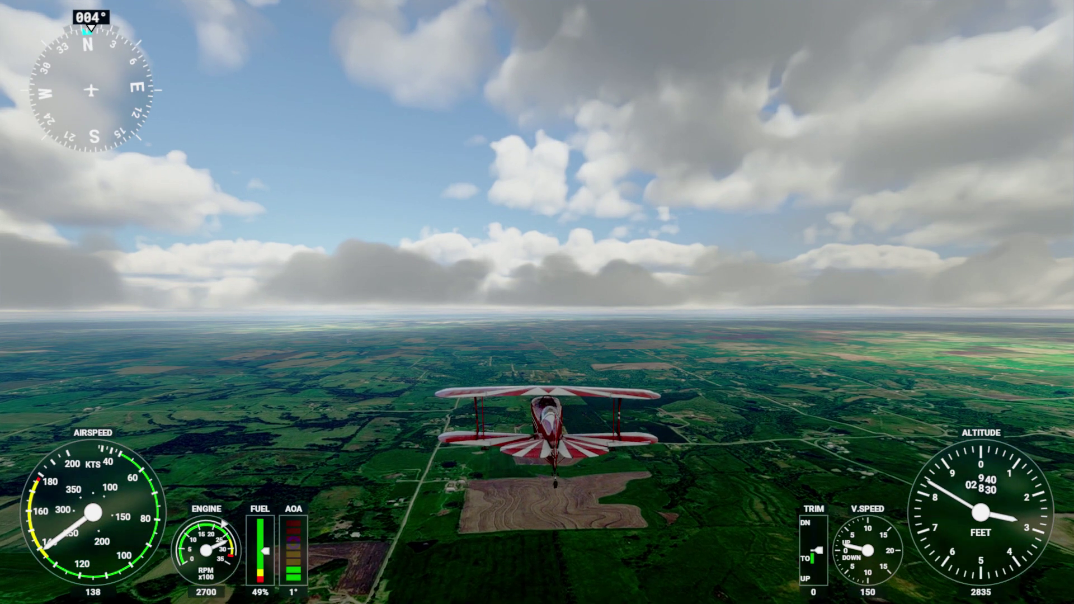
# - Start a new Flight Recorder recording of the Pitts biplane and return to flying it
pyautogui.press('super')
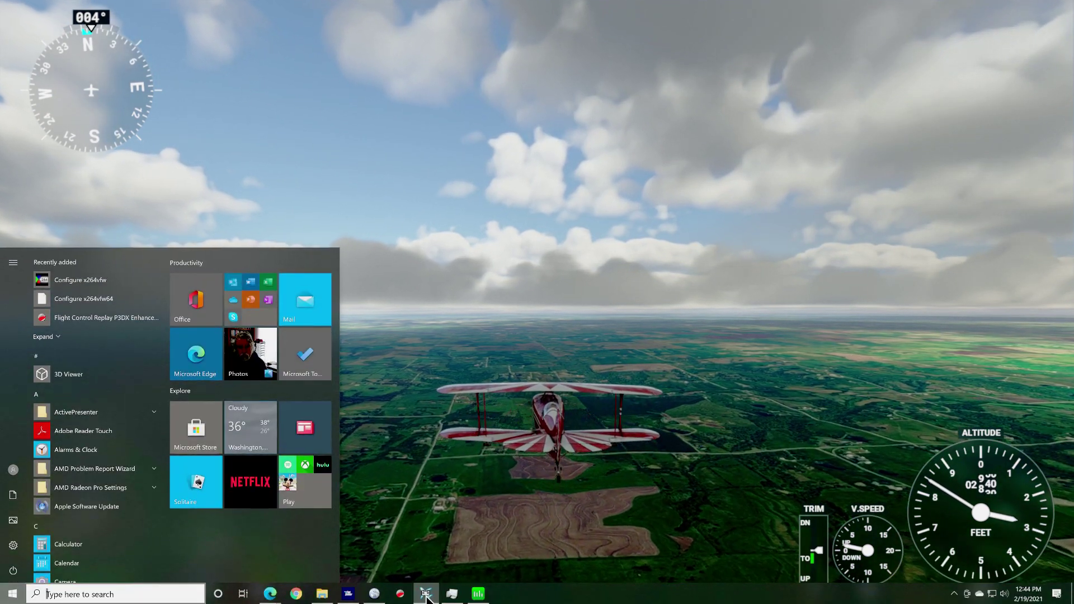
pyautogui.click(426, 596)
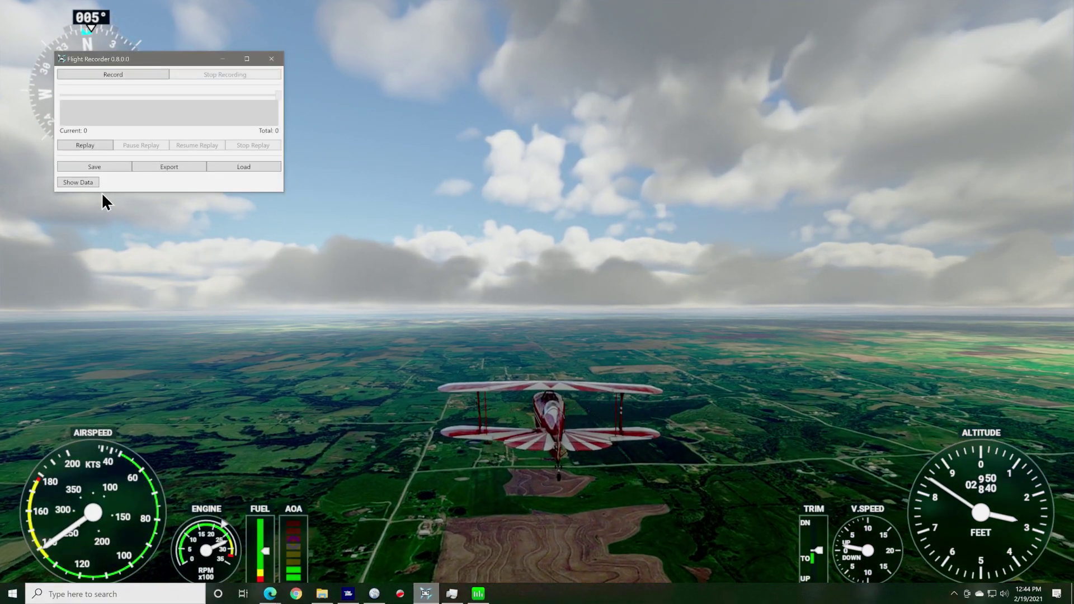
pyautogui.click(133, 73)
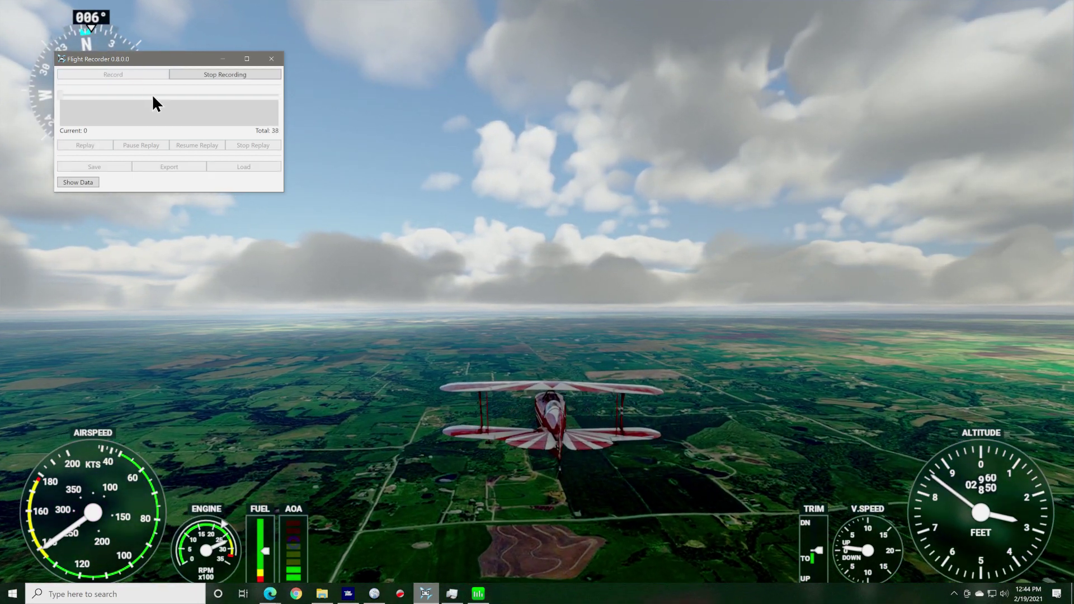
pyautogui.hotkey('alt', 'Tab')
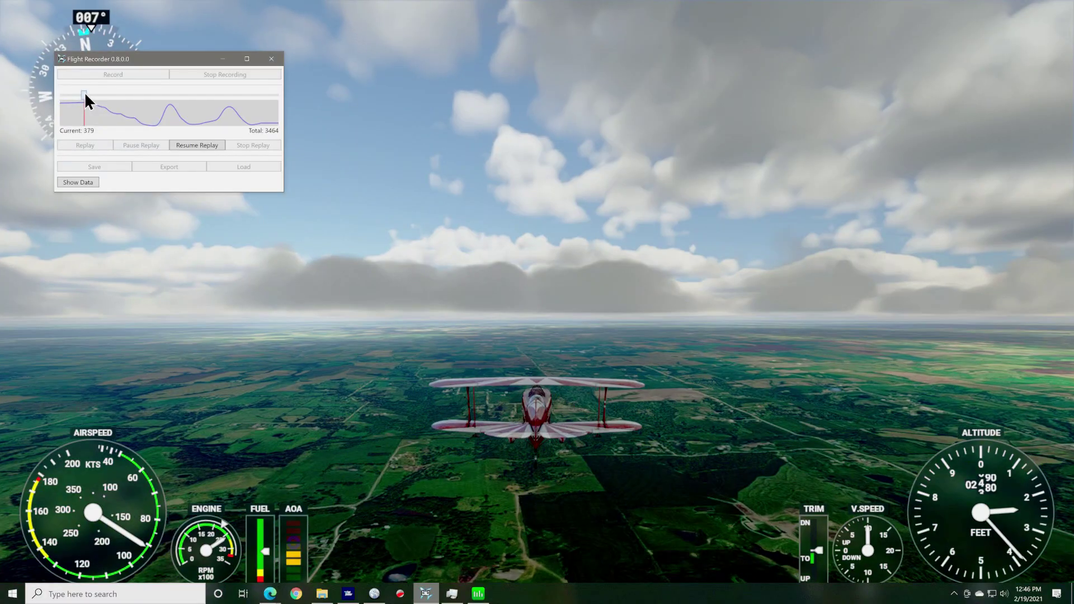
# - Replay the Pitts flight from near its start, then pause, drag the slider back to an earlier point, and resume playback
pyautogui.moveTo(85, 92); pyautogui.dragTo(85, 93)
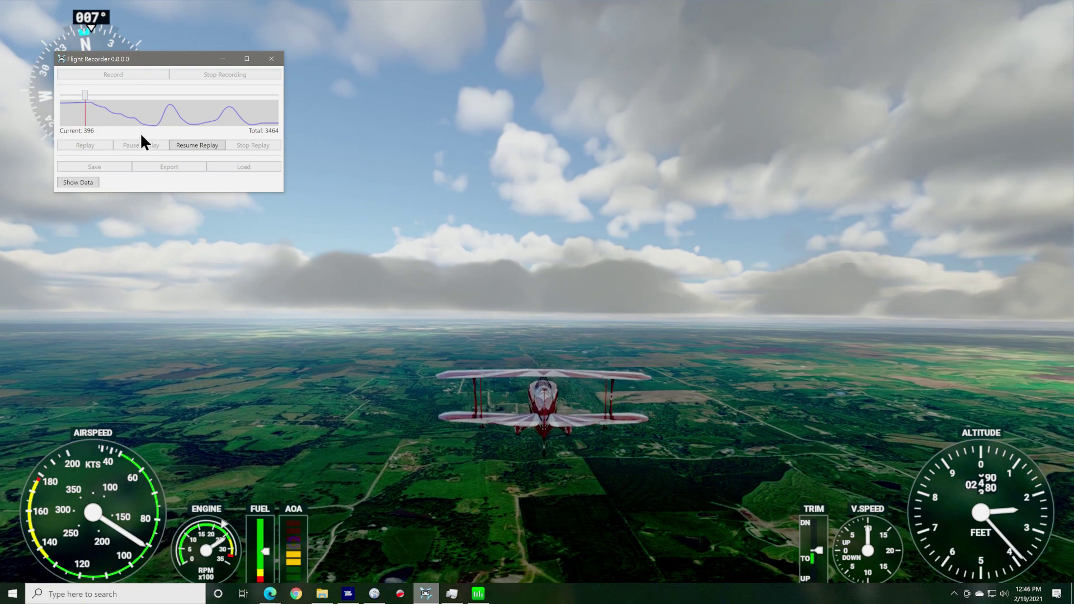
pyautogui.click(186, 144)
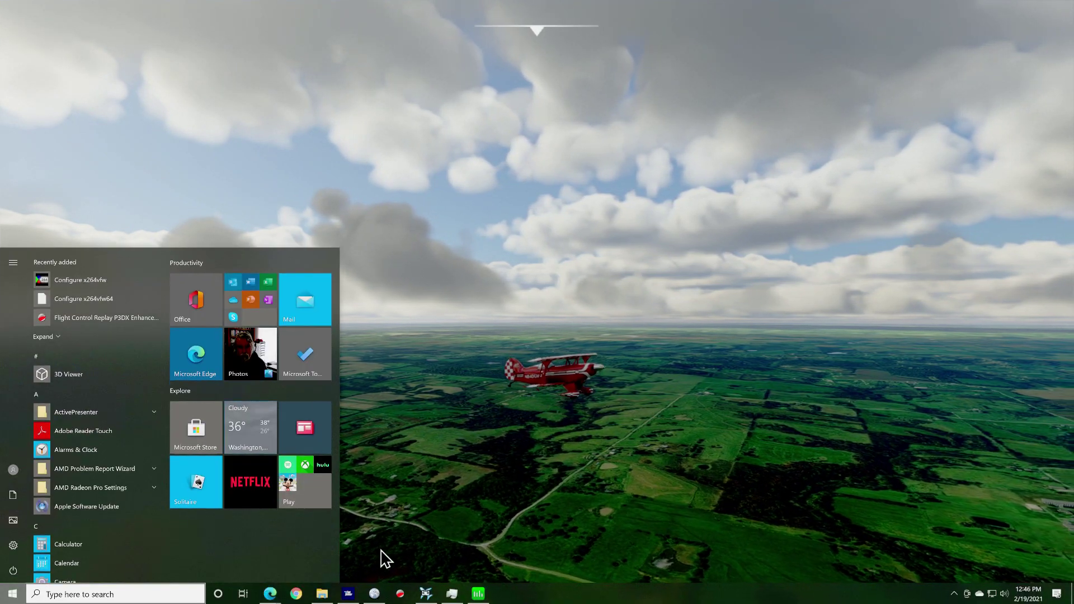
pyautogui.click(426, 595)
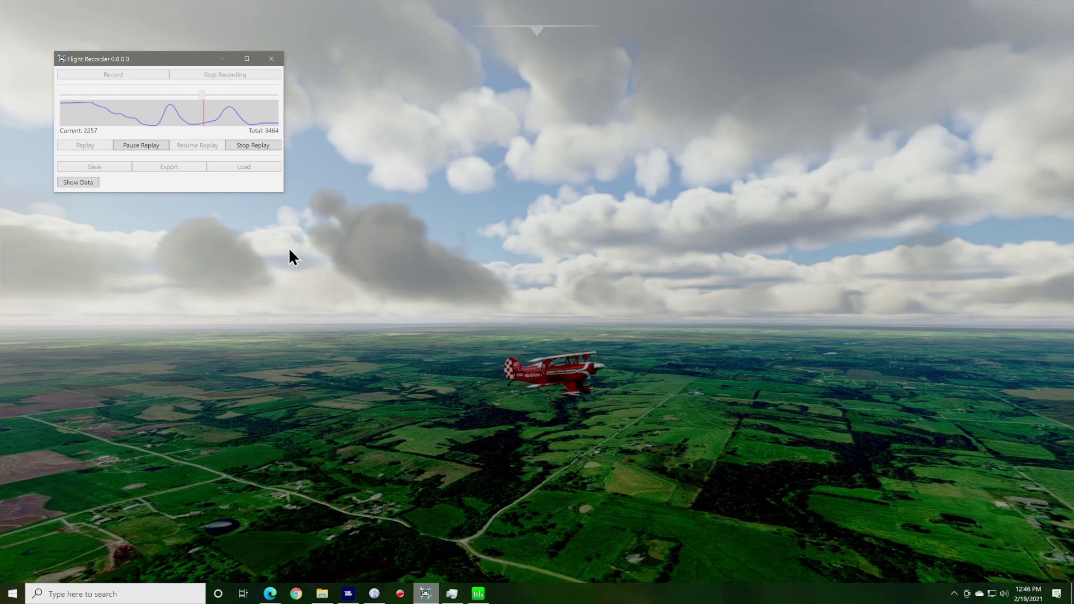
pyautogui.click(149, 143)
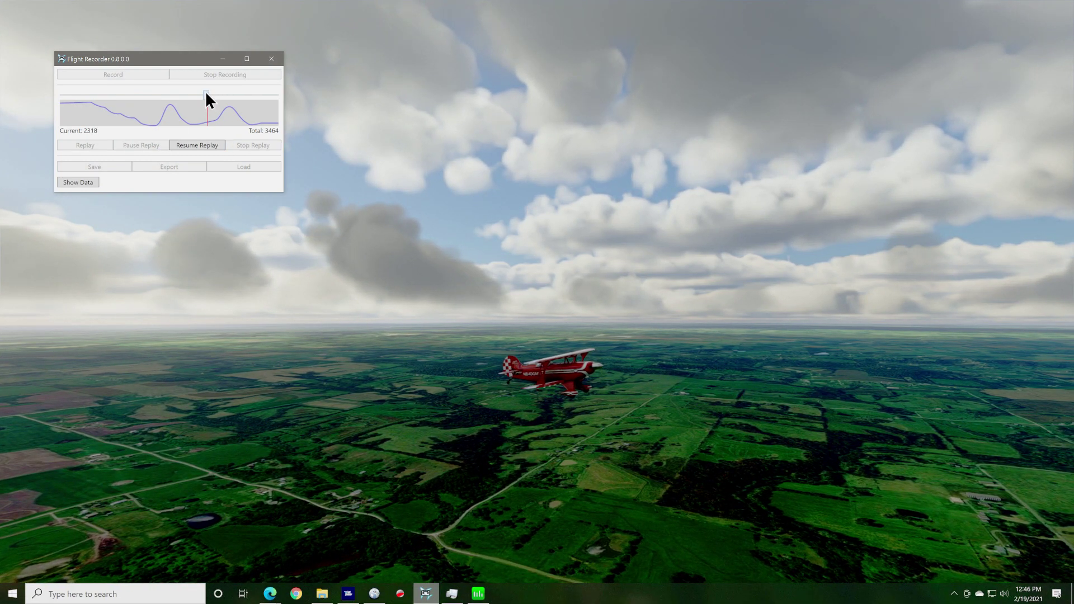
pyautogui.moveTo(206, 93); pyautogui.dragTo(113, 93)
pyautogui.moveTo(114, 95); pyautogui.dragTo(96, 96)
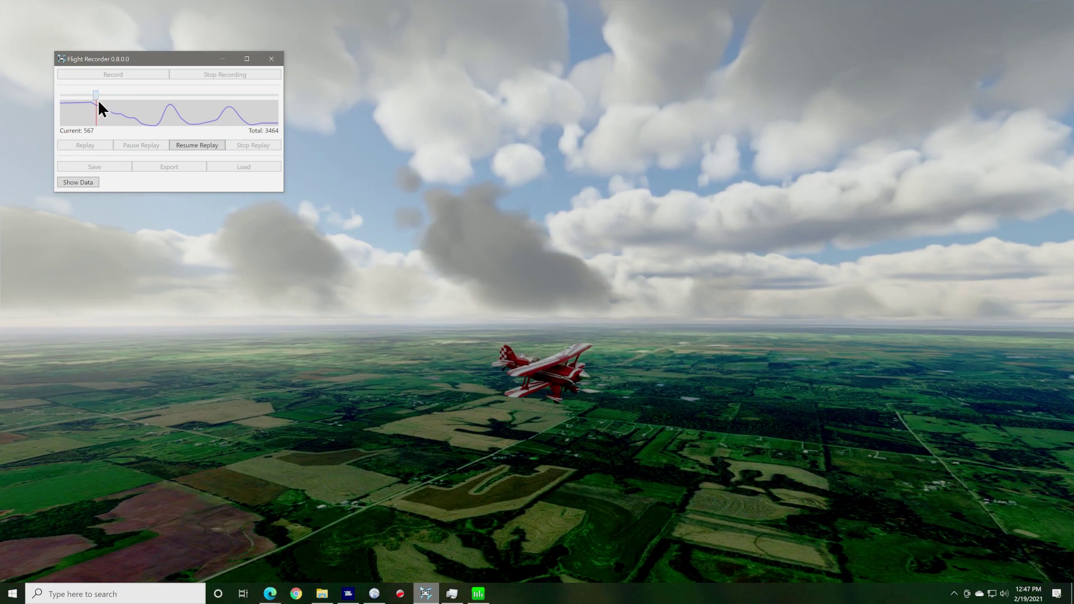
pyautogui.click(203, 145)
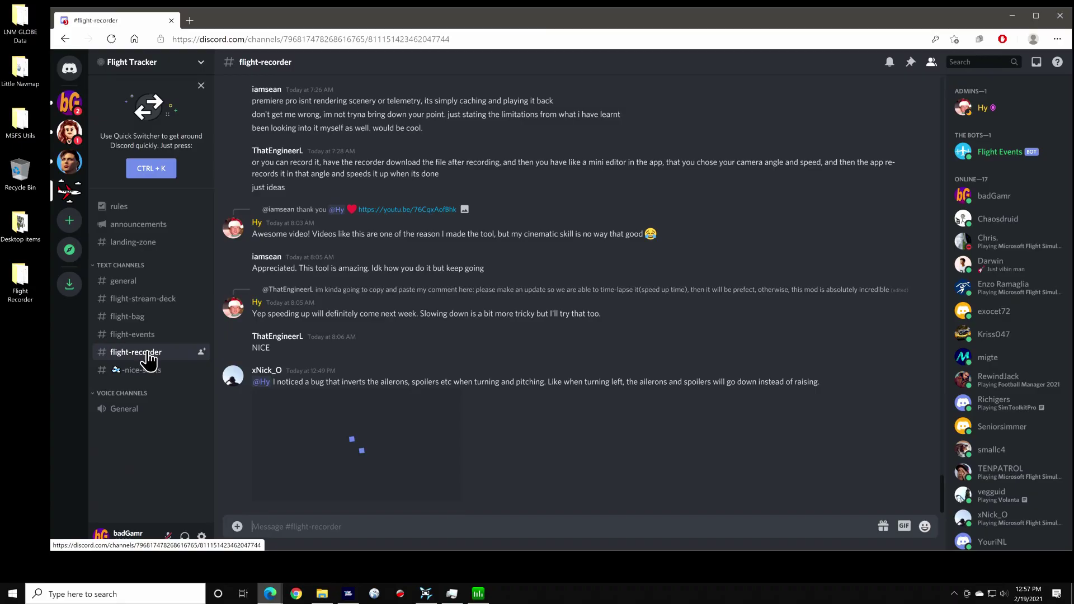
pyautogui.scroll(15, 570, 331)
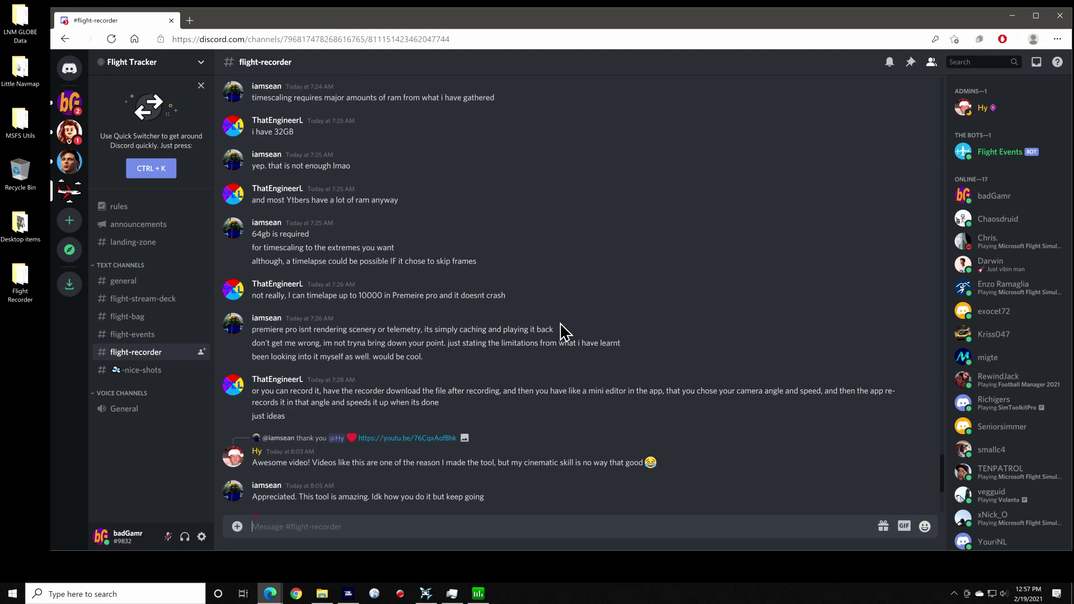
pyautogui.scroll(7, 568, 333)
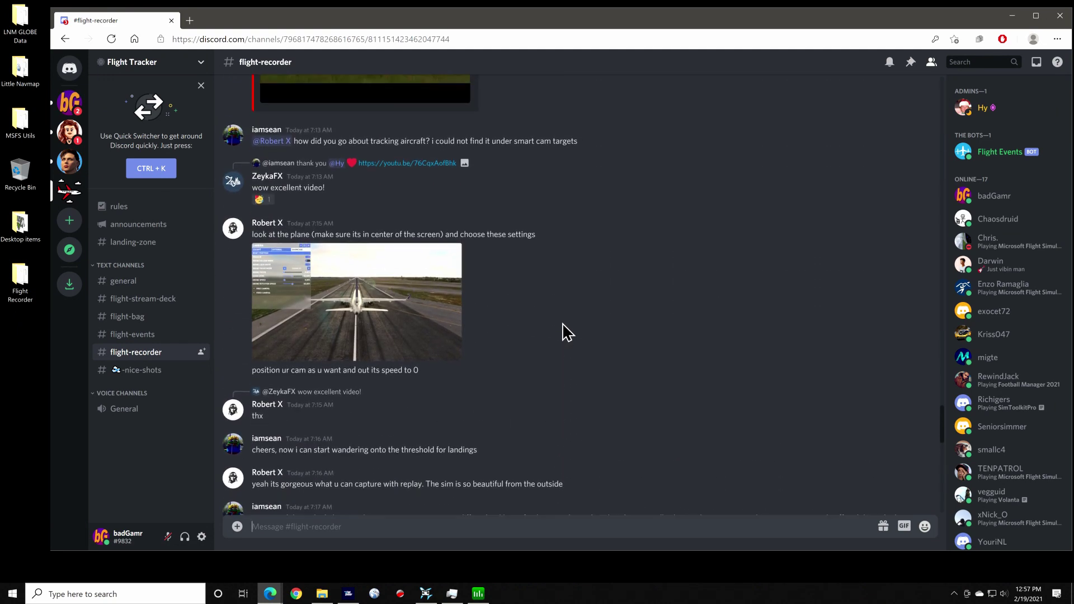
pyautogui.scroll(8, 568, 334)
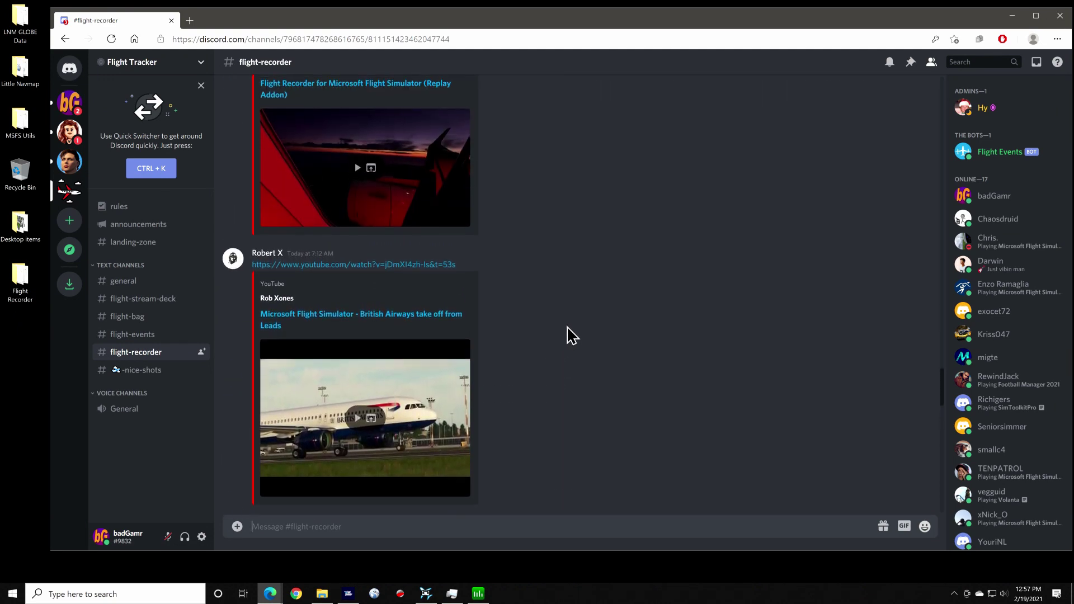
pyautogui.scroll(5, 570, 335)
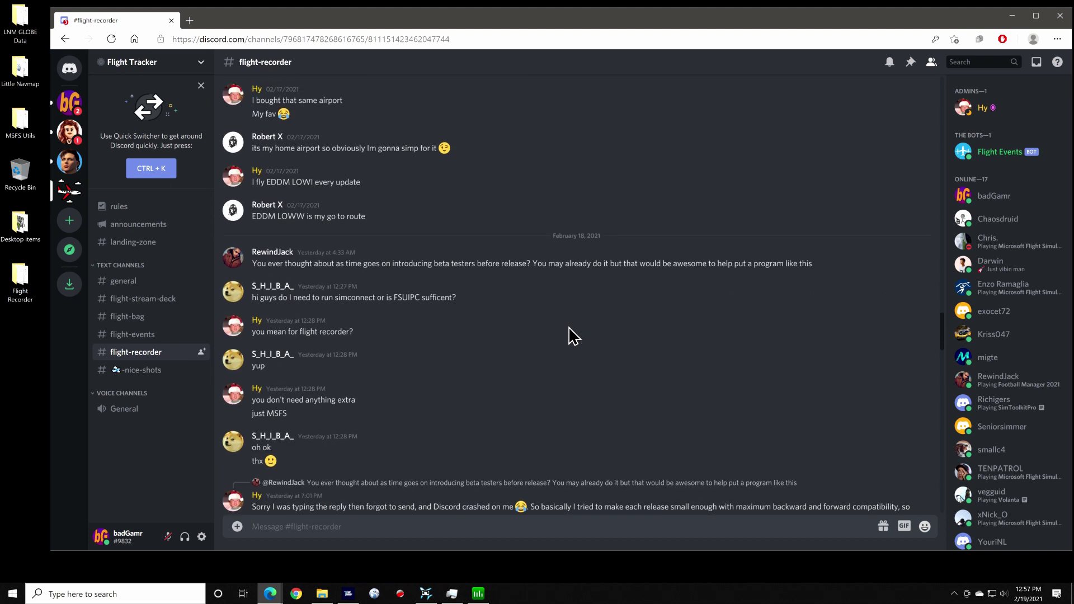
pyautogui.scroll(-6, 571, 336)
pyautogui.scroll(-7, 573, 336)
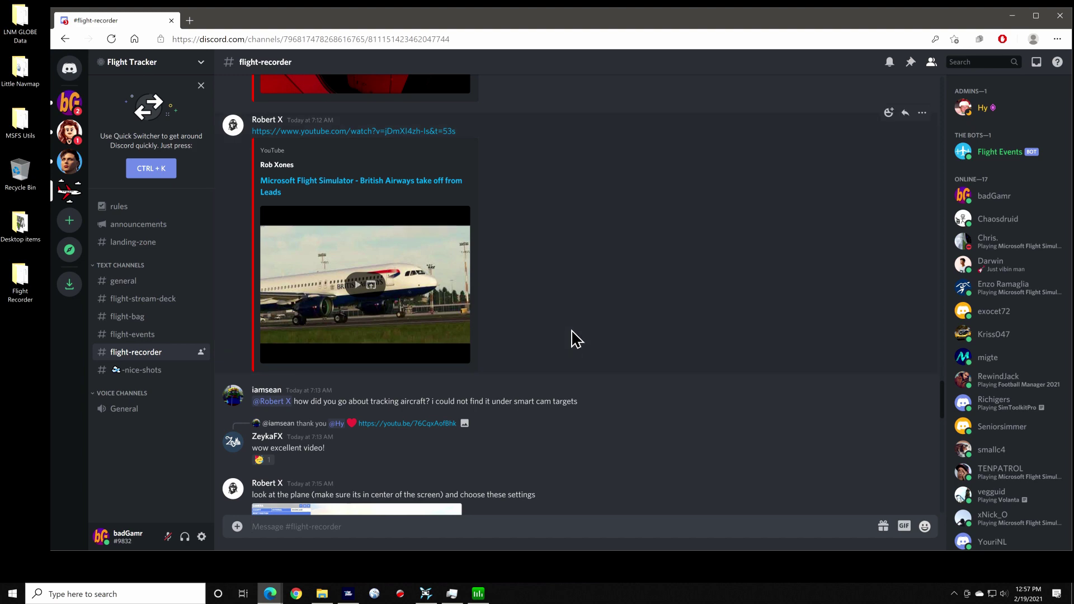
pyautogui.scroll(-20, 574, 338)
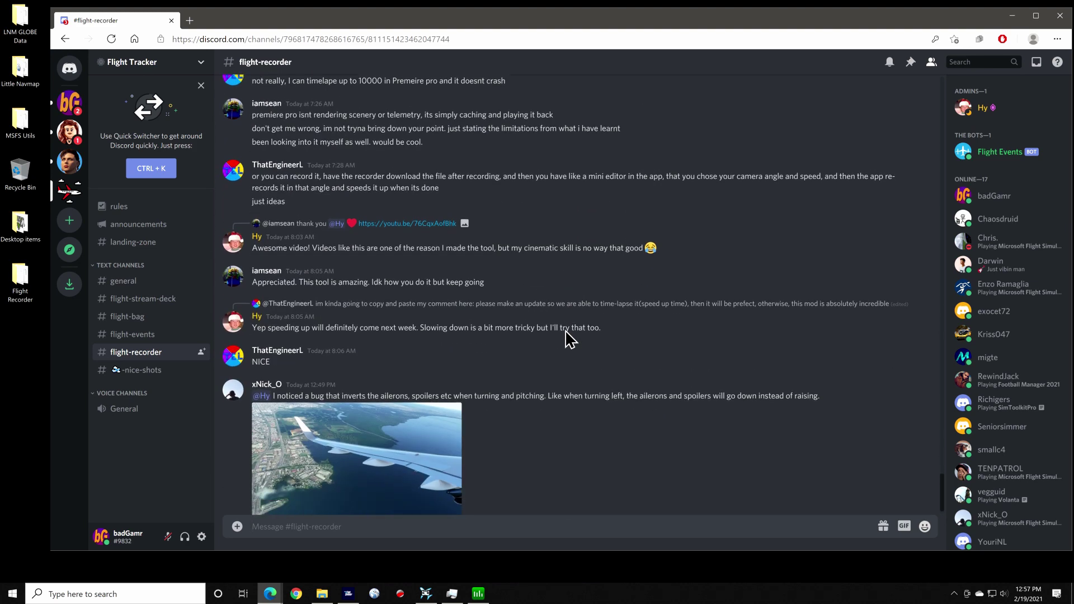
pyautogui.scroll(-1, 569, 338)
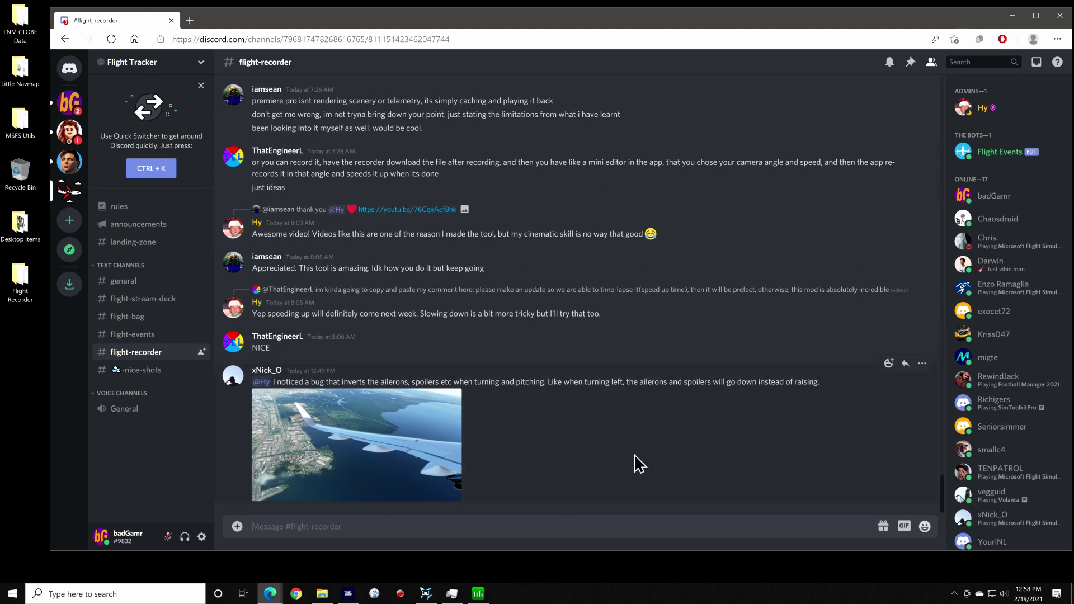